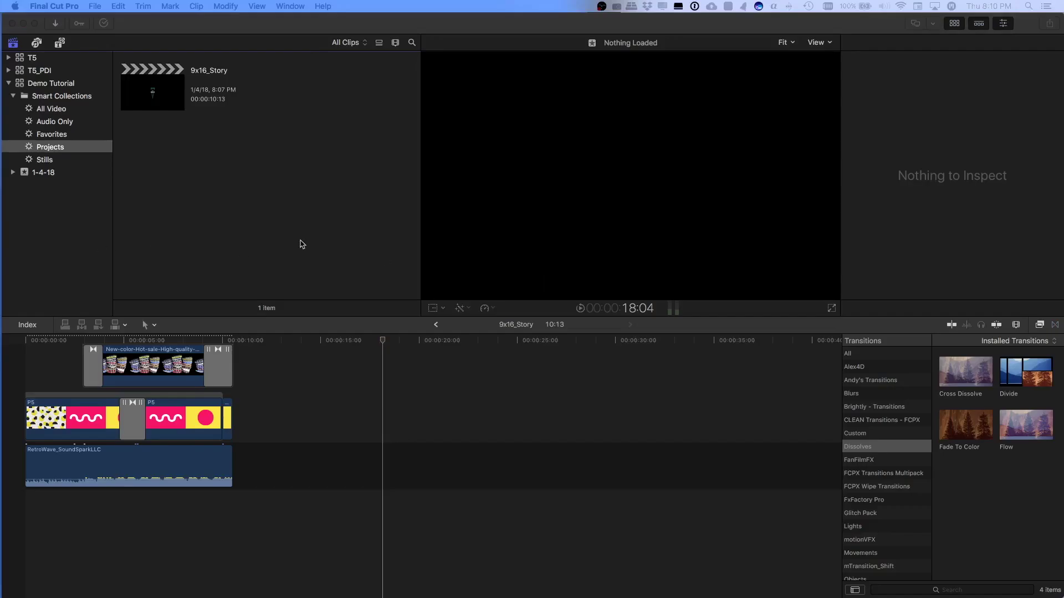
Start a new project and name it 'Demo Story'.
{"action": "left_click", "coordinate": [259, 213]}
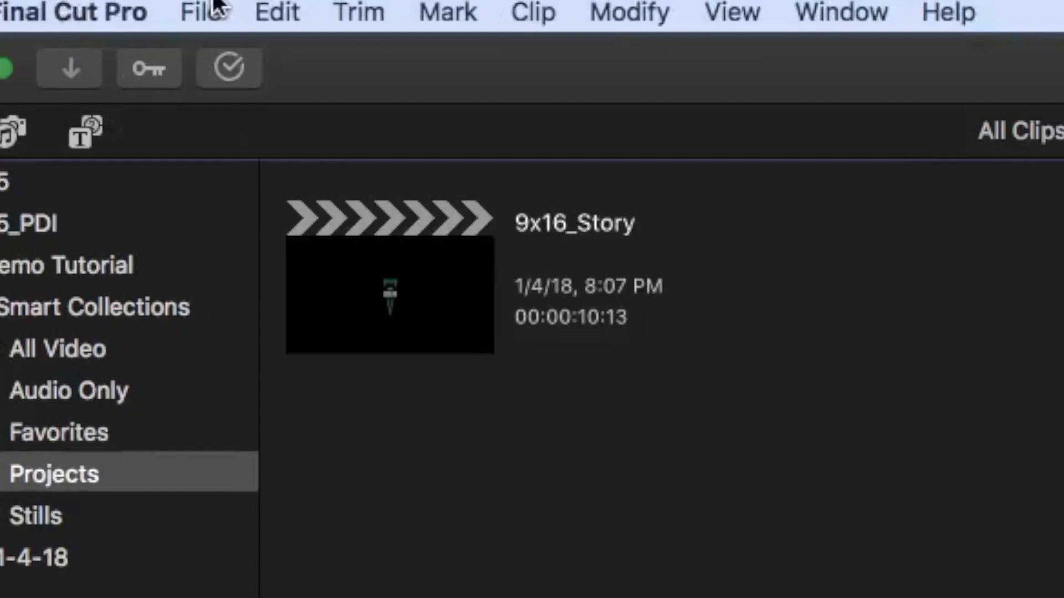
{"action": "left_click", "coordinate": [95, 6]}
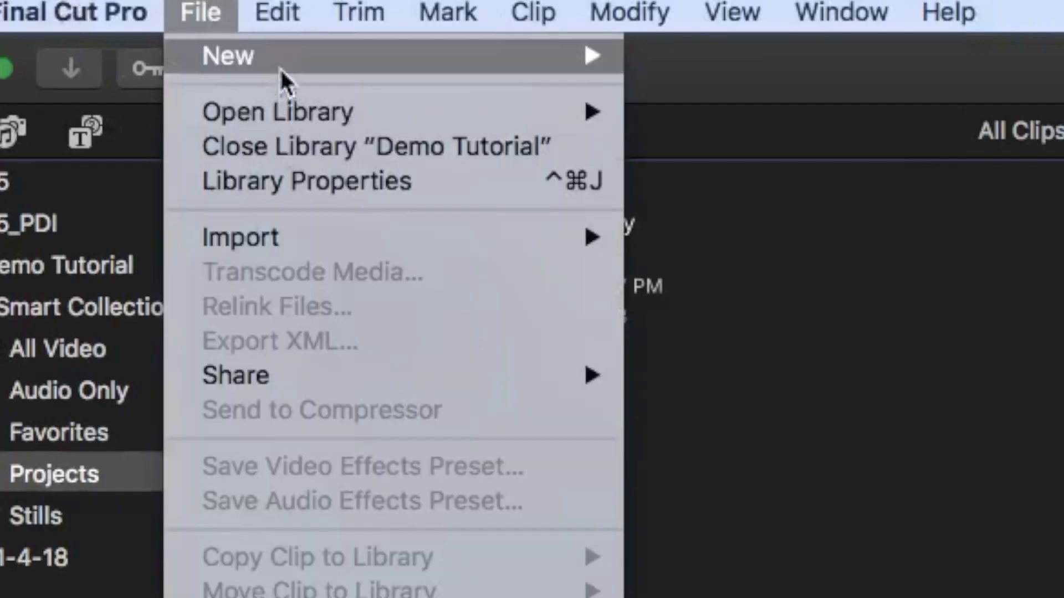
{"action": "mouse_move", "coordinate": [119, 26]}
{"action": "left_click", "coordinate": [890, 75]}
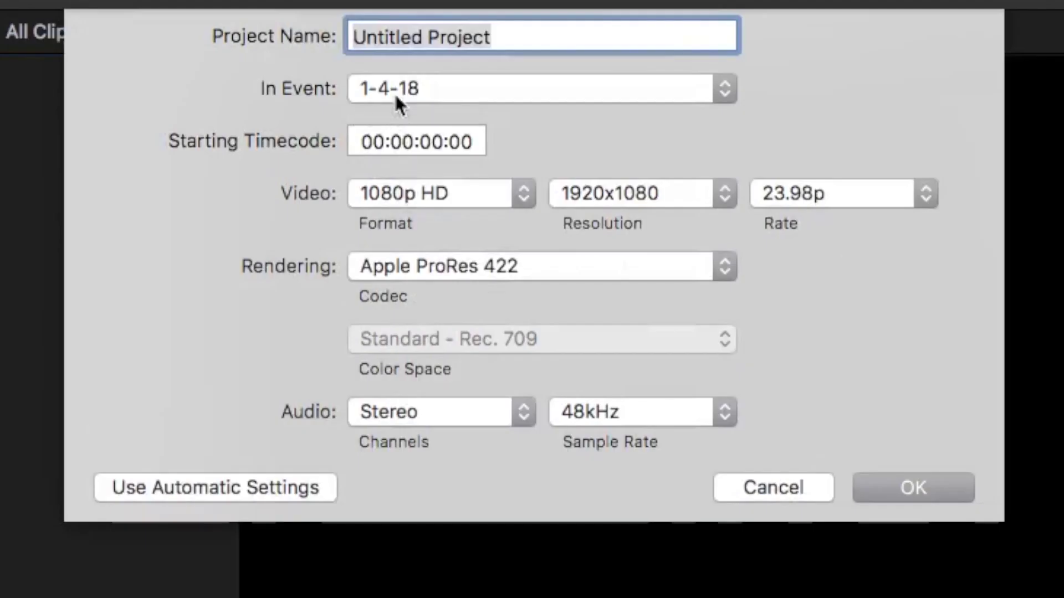
{"action": "type", "text": "Demo Story"}
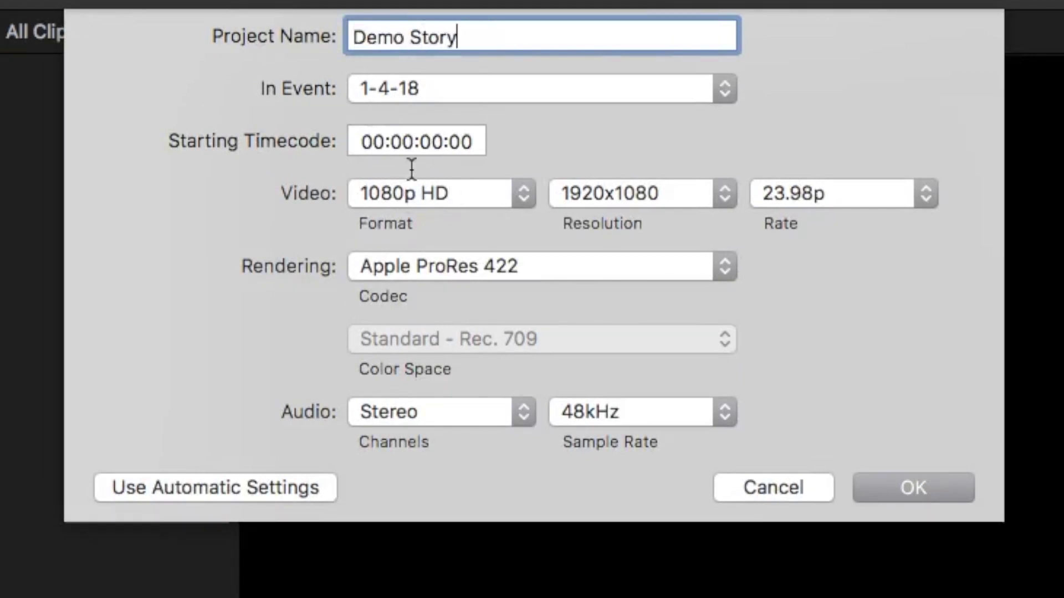
Set the project format to Custom at 1080 x 1920 and confirm.
{"action": "left_click", "coordinate": [448, 195]}
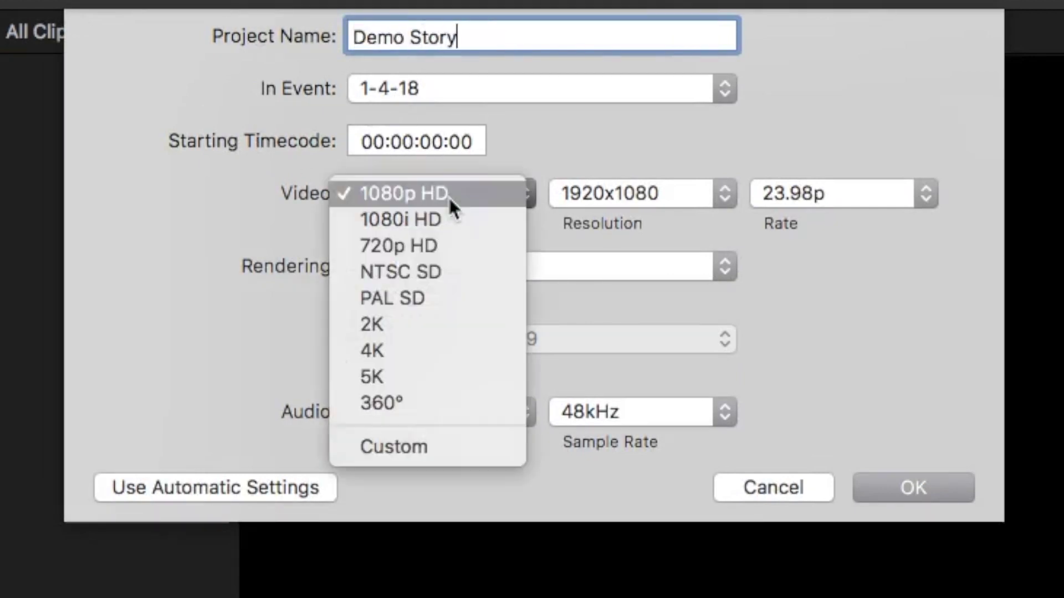
{"action": "left_click", "coordinate": [420, 438]}
{"action": "left_click", "coordinate": [612, 194]}
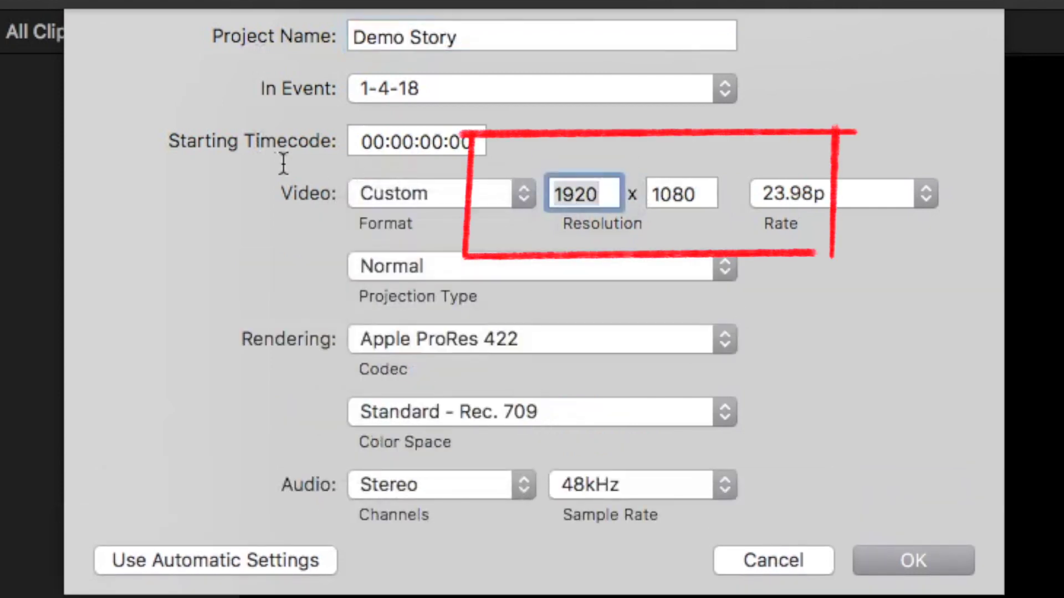
{"action": "key", "text": "Tab"}
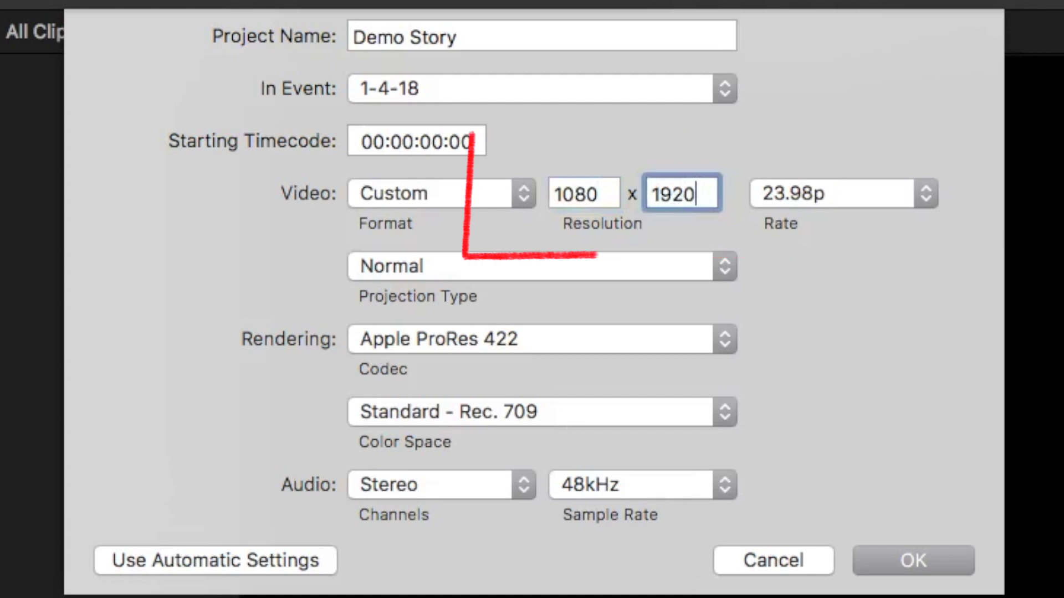
{"action": "left_click", "coordinate": [933, 564]}
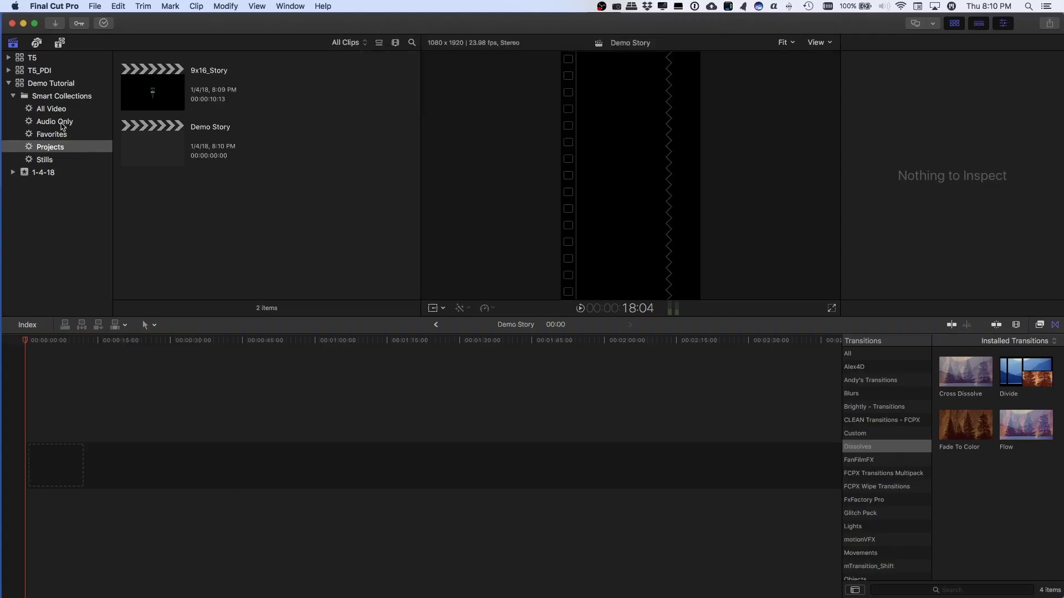
Find and preview the Let-It-Go track in the Audio Only collection.
{"action": "left_click", "coordinate": [63, 127]}
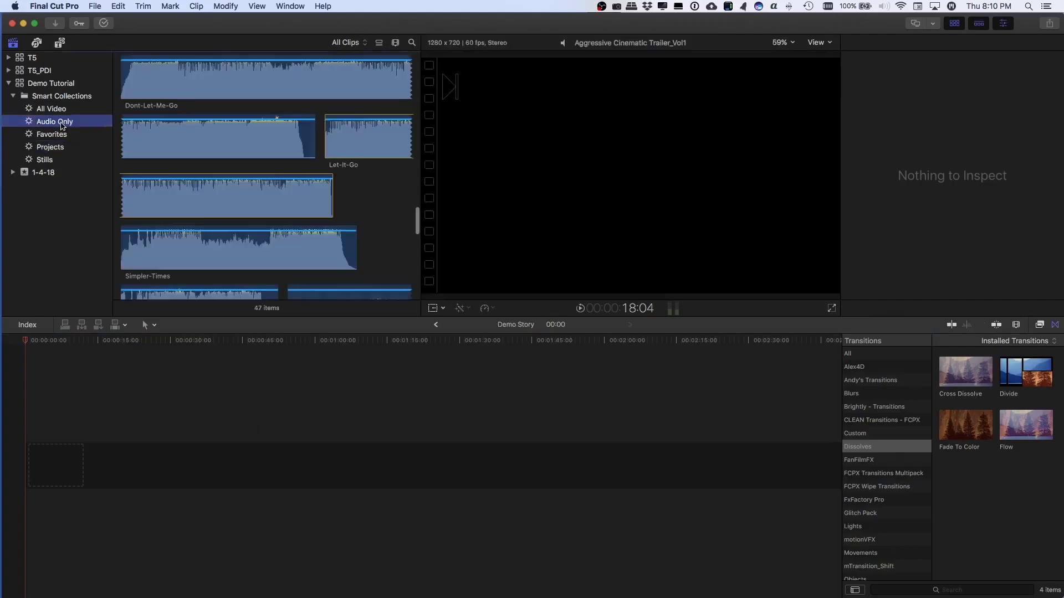
{"action": "scroll", "coordinate": [336, 205], "scroll_direction": "down", "scroll_amount": 2}
{"action": "left_click", "coordinate": [344, 117]}
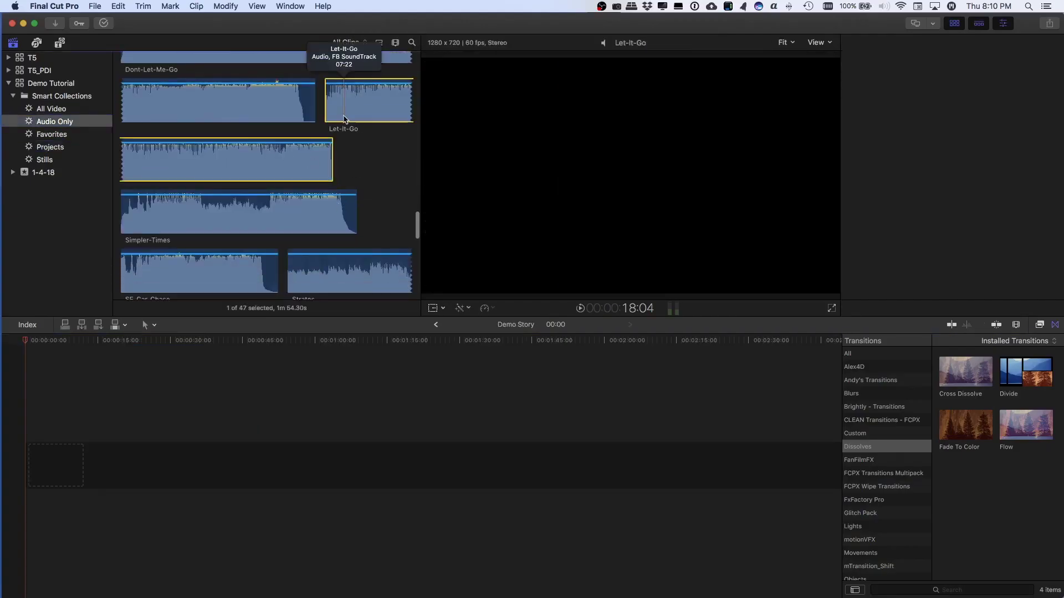
{"action": "key", "text": "space"}
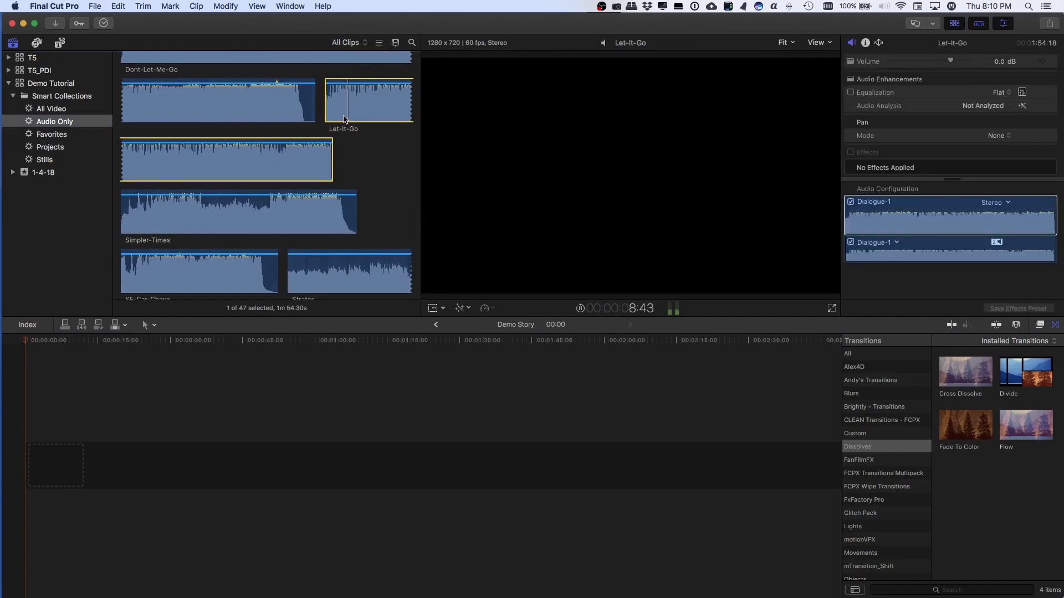
{"action": "key", "text": "space"}
Place Let-It-Go at the timeline start and trim it to 10:00.
{"action": "left_click_drag", "start_coordinate": [229, 387], "coordinate": [25, 463]}
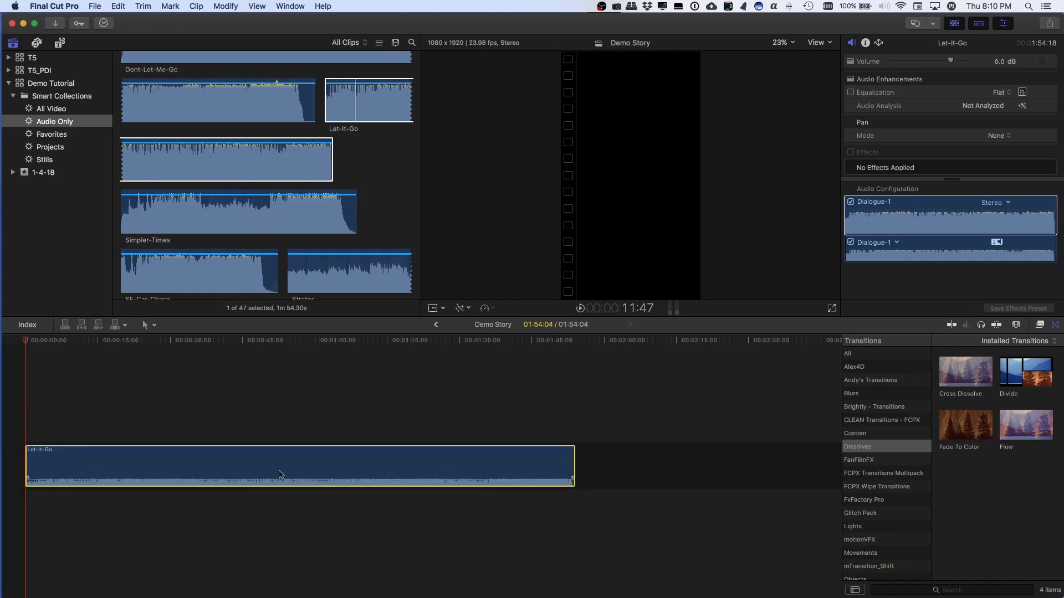
{"action": "left_click_drag", "start_coordinate": [574, 469], "coordinate": [553, 445]}
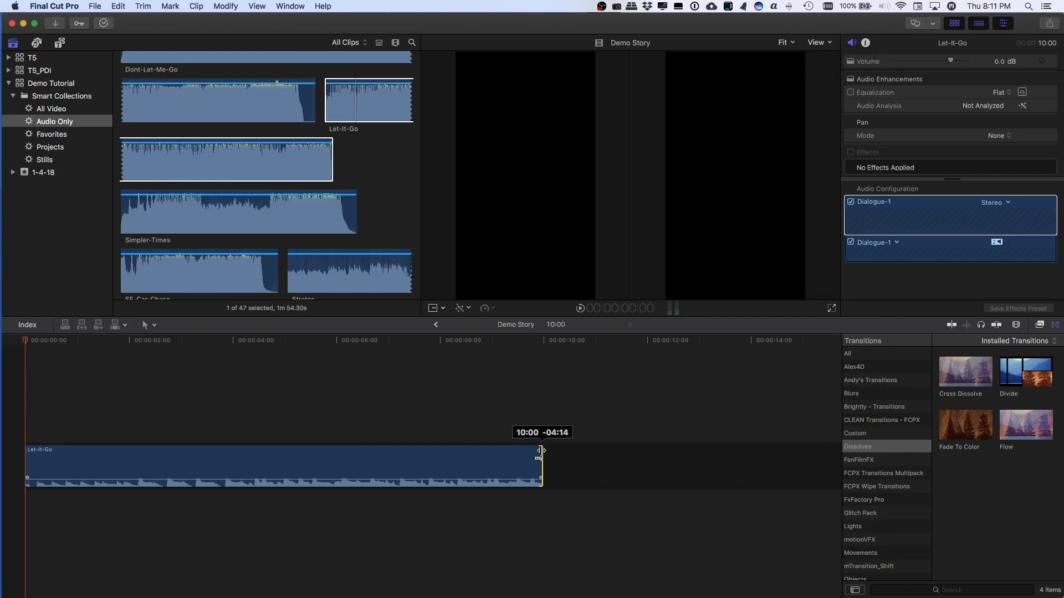
{"action": "left_click_drag", "start_coordinate": [540, 450], "coordinate": [540, 451]}
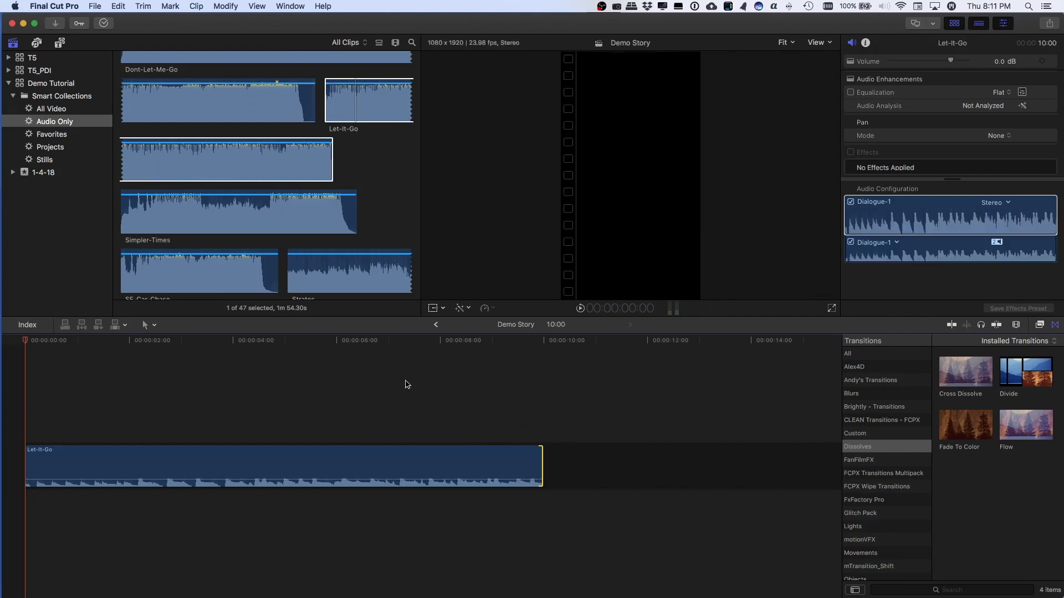
Add the P5 background clip above the music in the timeline.
{"action": "left_click", "coordinate": [55, 109]}
{"action": "scroll", "coordinate": [277, 174], "scroll_direction": "up", "scroll_amount": 10}
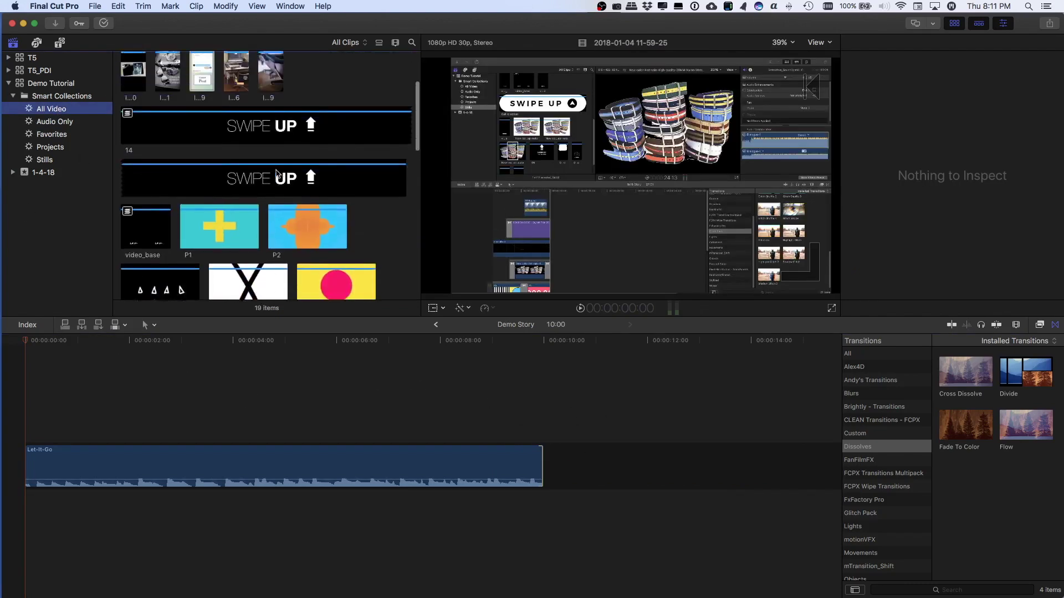
{"action": "scroll", "coordinate": [277, 174], "scroll_direction": "down", "scroll_amount": 8}
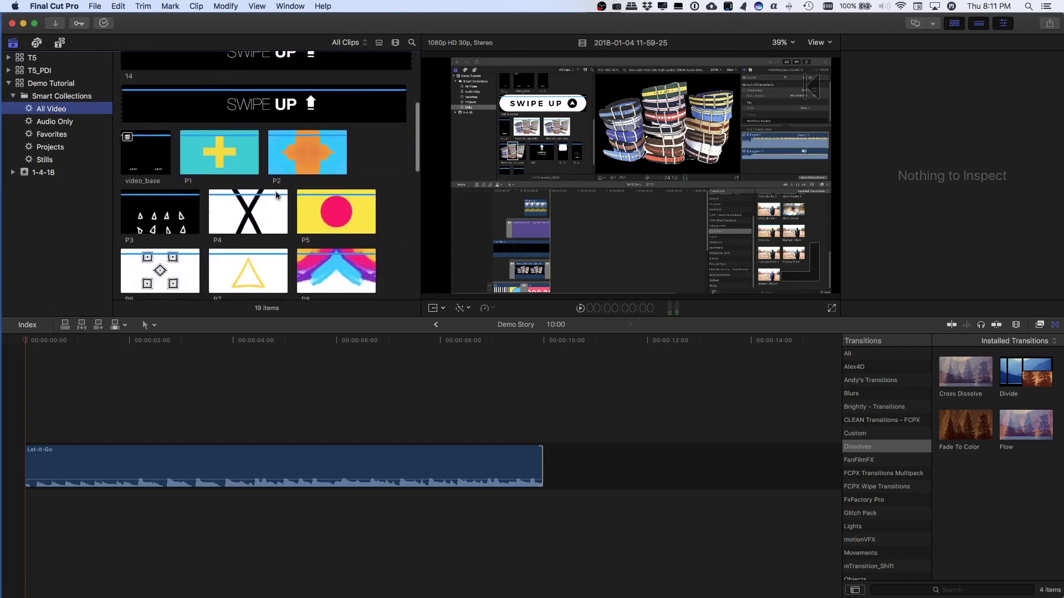
{"action": "left_click", "coordinate": [244, 207]}
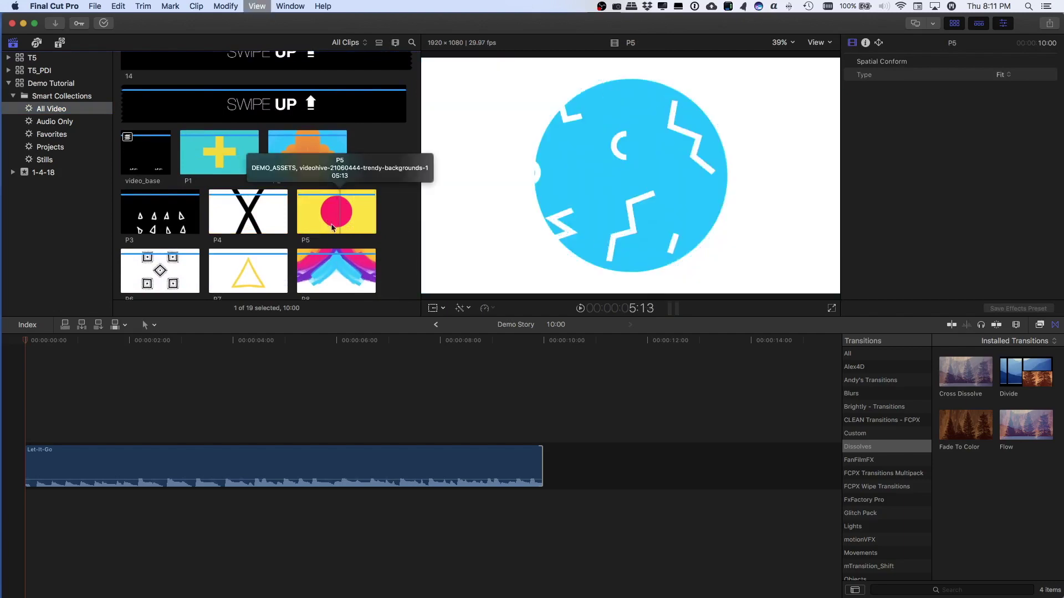
{"action": "left_click_drag", "start_coordinate": [333, 224], "coordinate": [140, 393]}
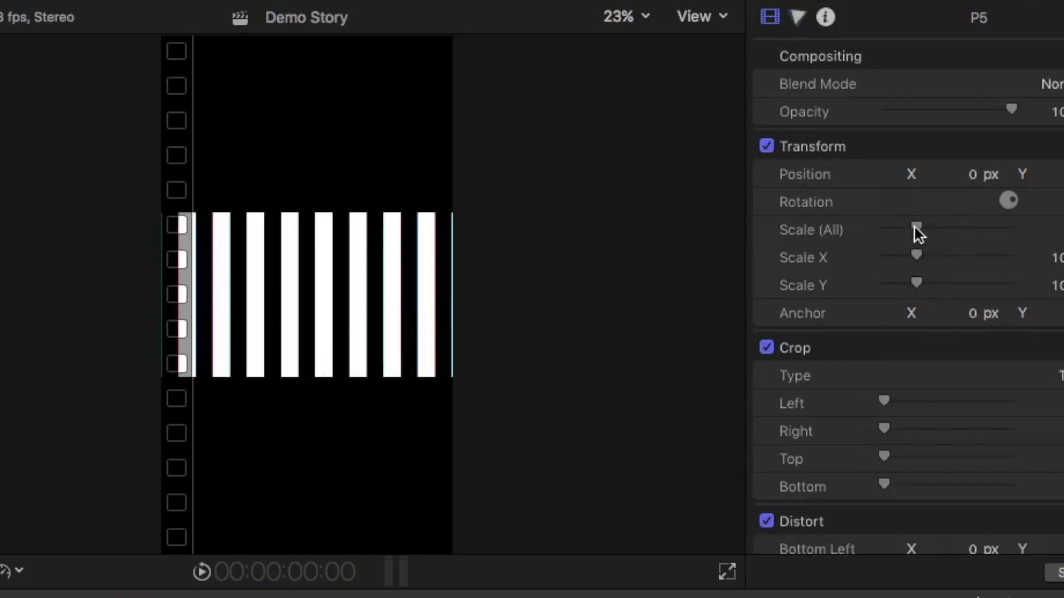
Scale the P5 background to 325% and play back the result.
{"action": "left_click_drag", "start_coordinate": [916, 227], "coordinate": [986, 213]}
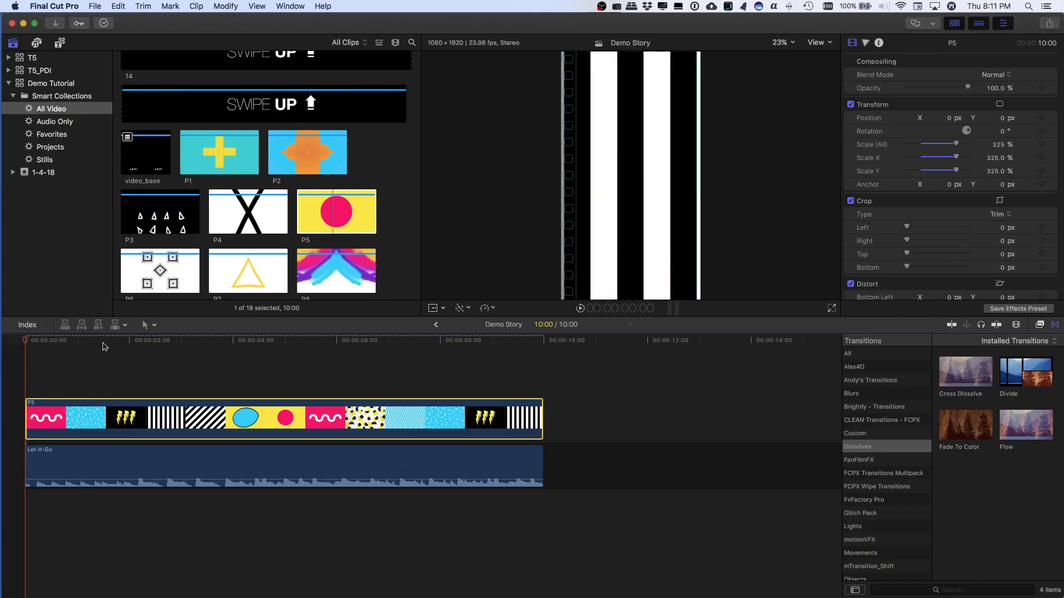
{"action": "key", "text": "space"}
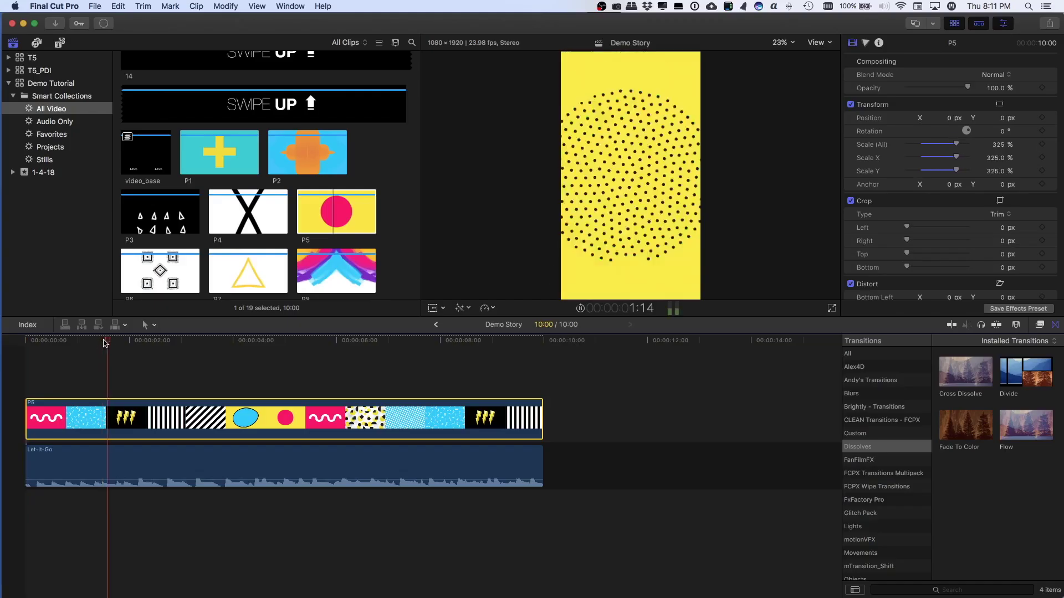
{"action": "left_click_drag", "start_coordinate": [204, 345], "coordinate": [2, 315]}
{"action": "scroll", "coordinate": [269, 177], "scroll_direction": "up", "scroll_amount": 4}
{"action": "scroll", "coordinate": [269, 180], "scroll_direction": "down", "scroll_amount": 5}
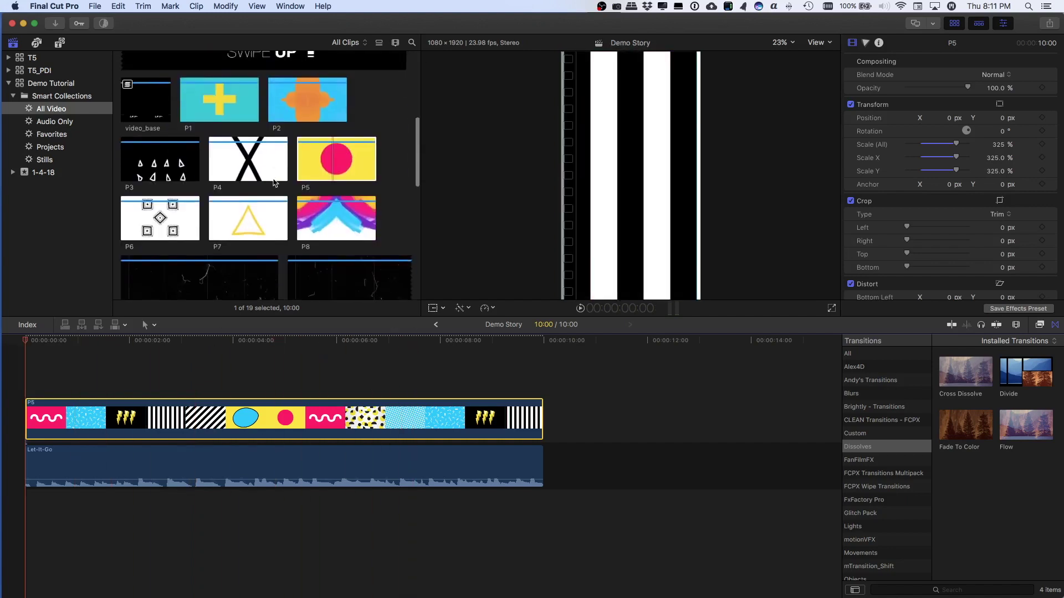
Add the Video Dust & Scratch clip above P5 and preview it.
{"action": "left_click", "coordinate": [183, 133]}
{"action": "left_click_drag", "start_coordinate": [183, 133], "coordinate": [27, 360]}
{"action": "key", "text": "space"}
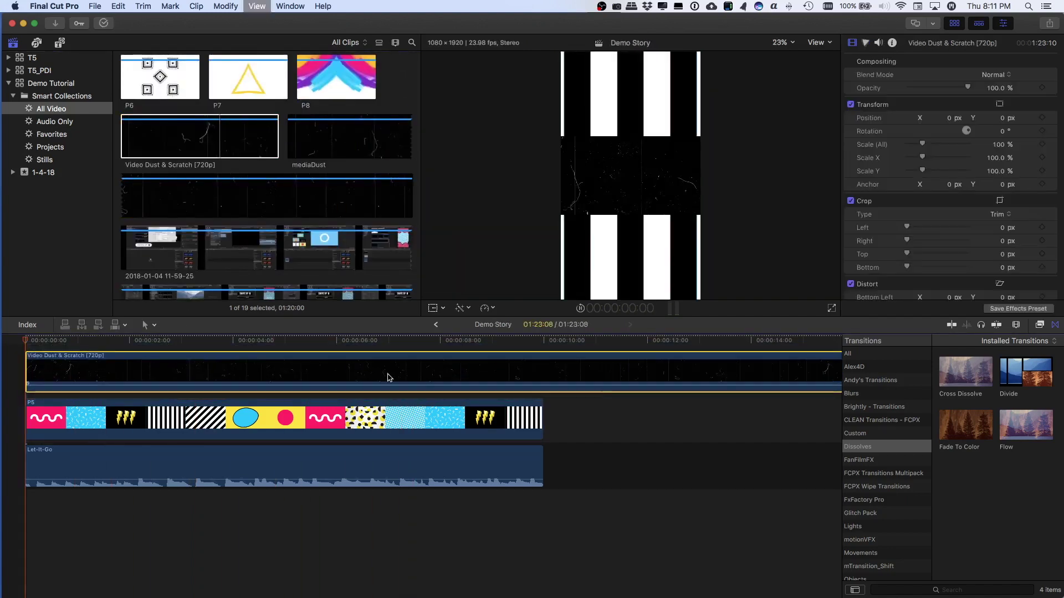
{"action": "key", "text": "space"}
Scale the dust overlay to 334% and set its blend mode to Add.
{"action": "left_click_drag", "start_coordinate": [922, 145], "coordinate": [961, 143]}
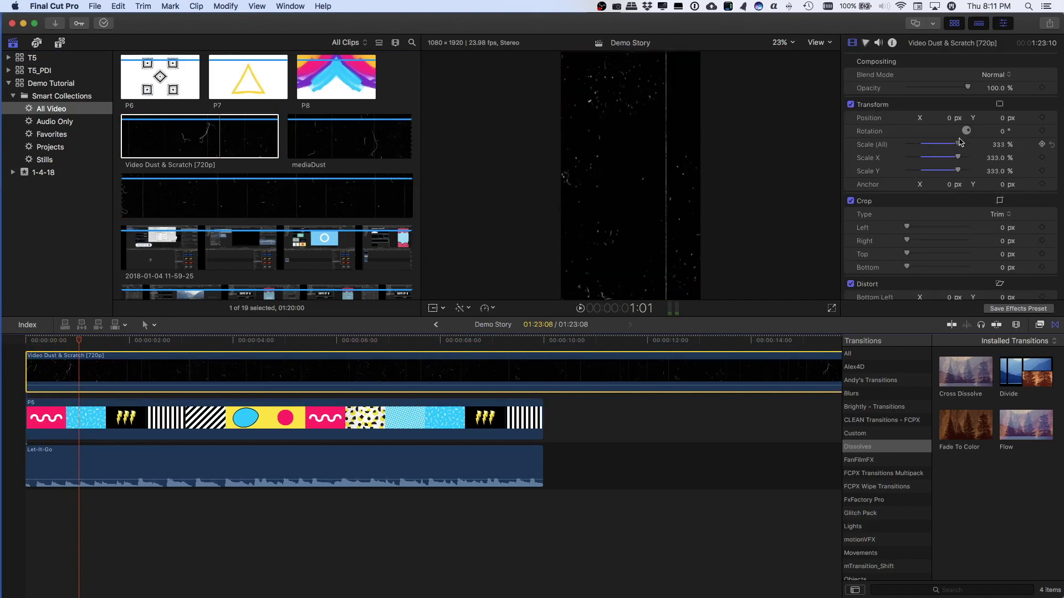
{"action": "left_click", "coordinate": [1001, 76]}
{"action": "left_click", "coordinate": [998, 101]}
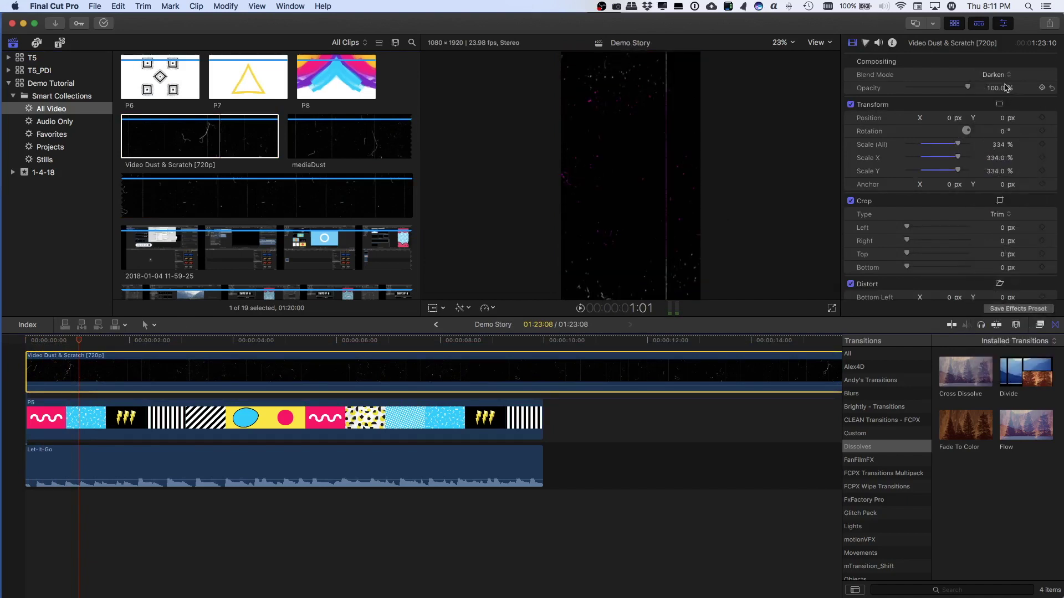
{"action": "left_click", "coordinate": [997, 75]}
{"action": "left_click", "coordinate": [1000, 122]}
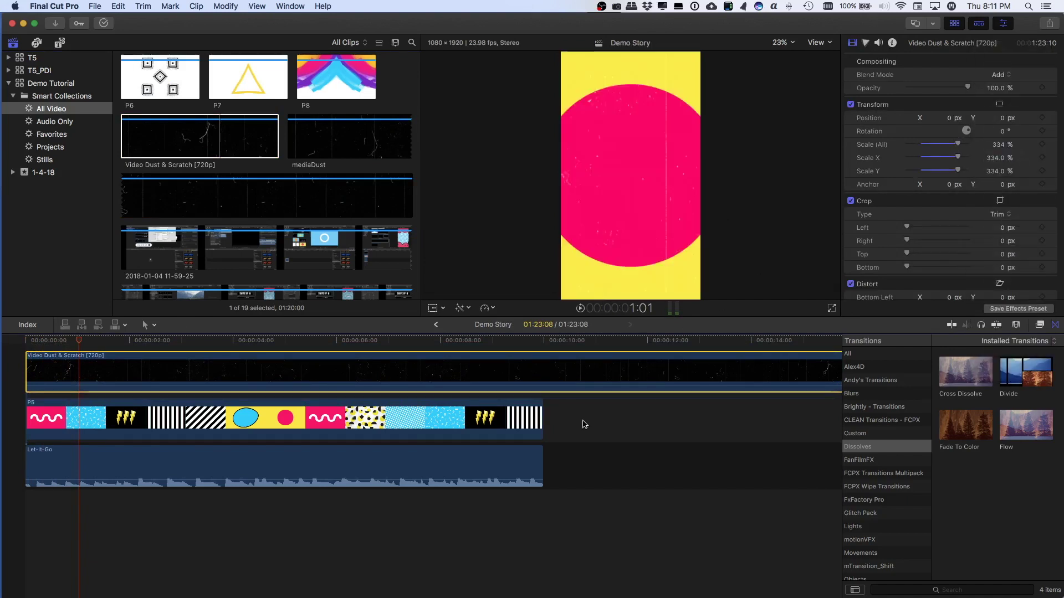
Trim the dust clip to about 10 seconds and play the project.
{"action": "key", "text": "super+minus"}
{"action": "key", "text": "super+minus"}
{"action": "key", "text": "super+minus"}
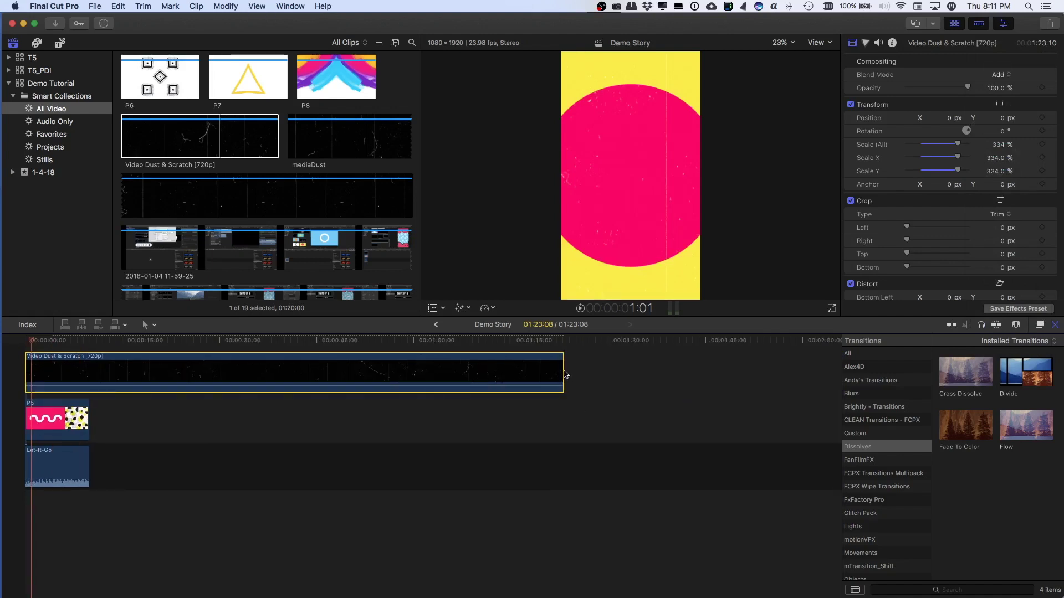
{"action": "left_click_drag", "start_coordinate": [566, 375], "coordinate": [17, 339]}
{"action": "key", "text": "space"}
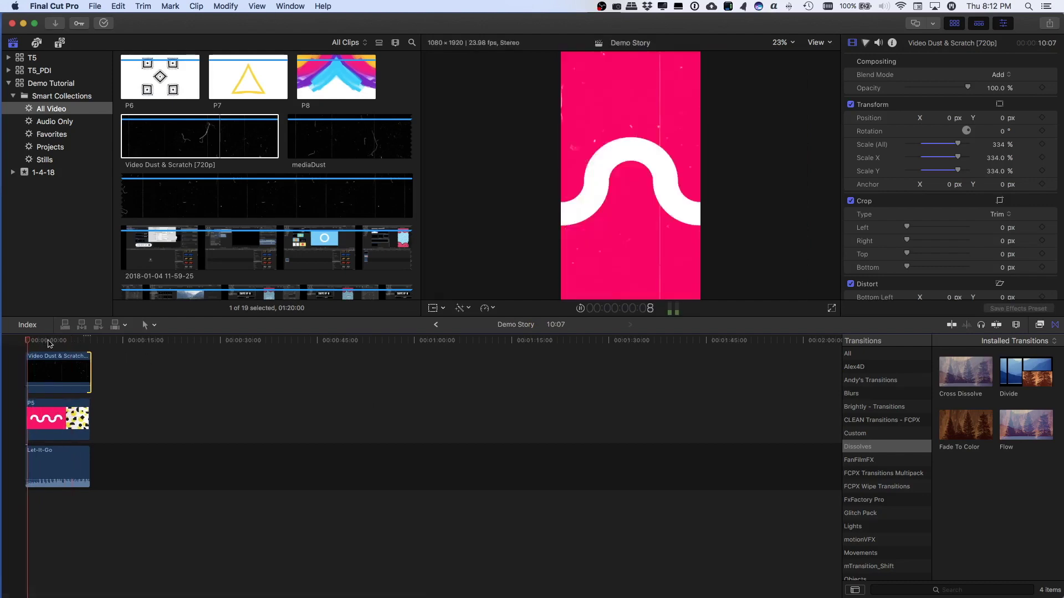
{"action": "left_click", "coordinate": [45, 159]}
Add the NATO watch-strap still at the timeline start and raise it to Y 388.8 px.
{"action": "scroll", "coordinate": [284, 195], "scroll_direction": "up", "scroll_amount": 5}
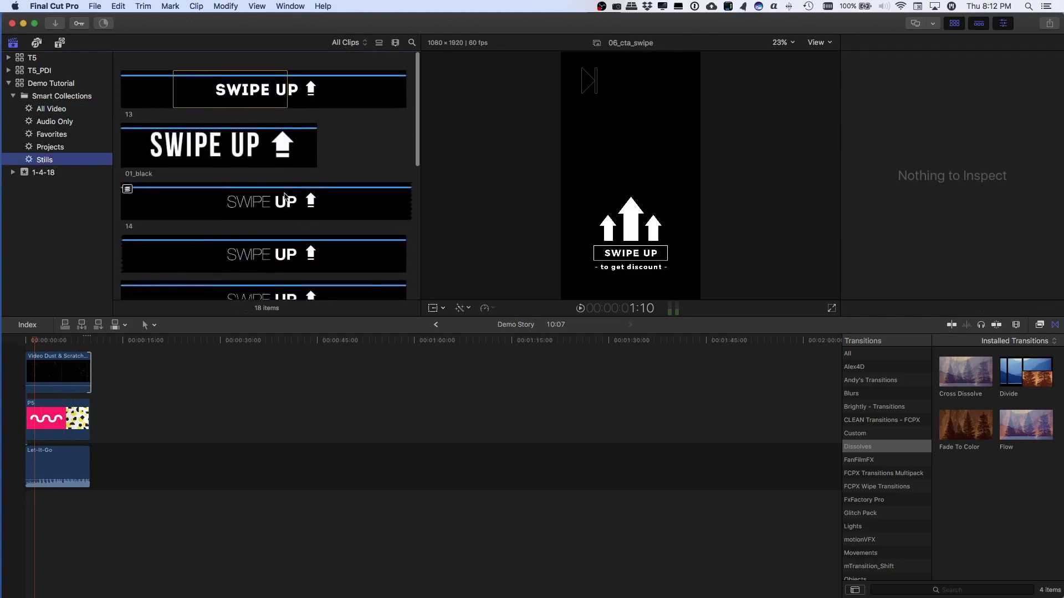
{"action": "scroll", "coordinate": [284, 195], "scroll_direction": "down", "scroll_amount": 10}
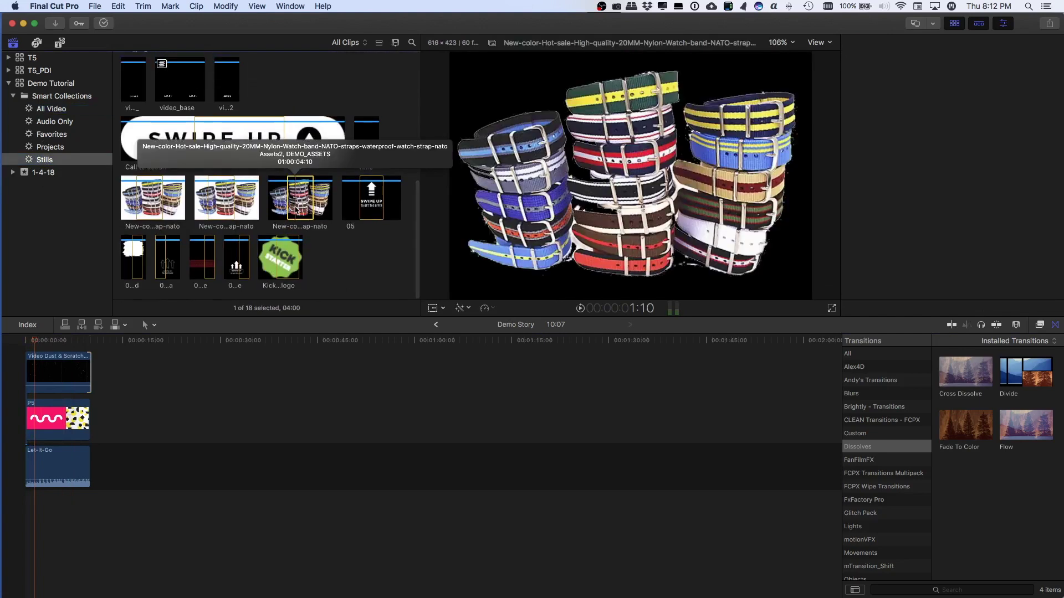
{"action": "left_click_drag", "start_coordinate": [294, 206], "coordinate": [56, 341]}
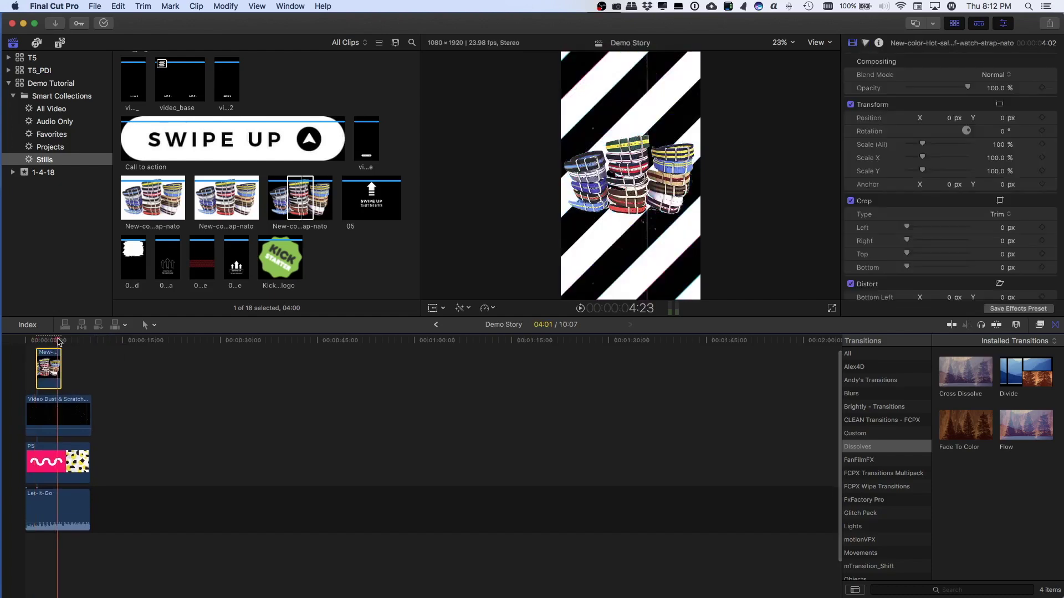
{"action": "left_click", "coordinate": [641, 183]}
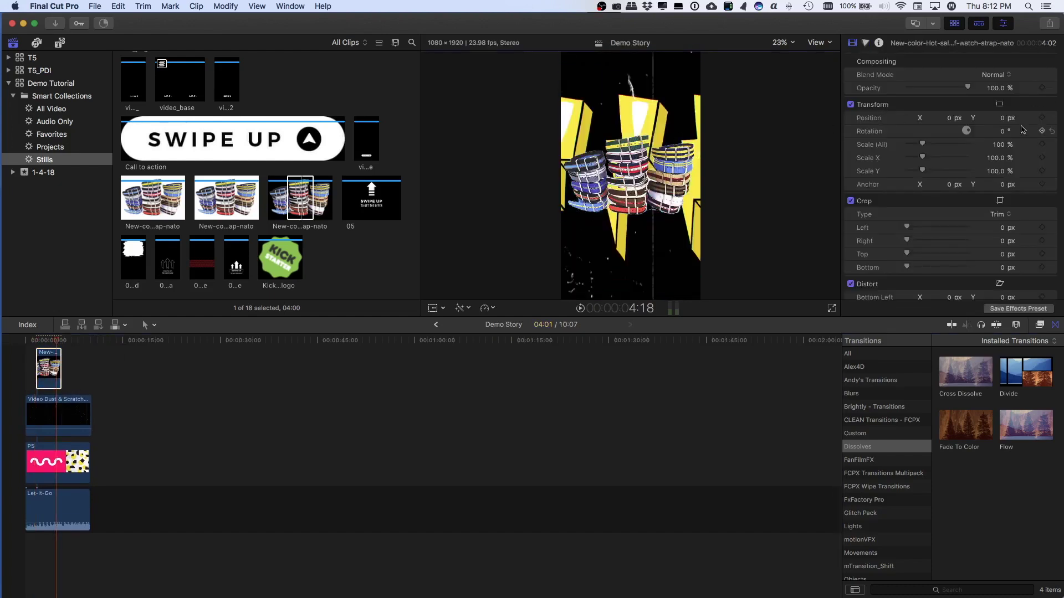
{"action": "left_click_drag", "start_coordinate": [1002, 122], "coordinate": [1002, 50]}
{"action": "key", "text": "space"}
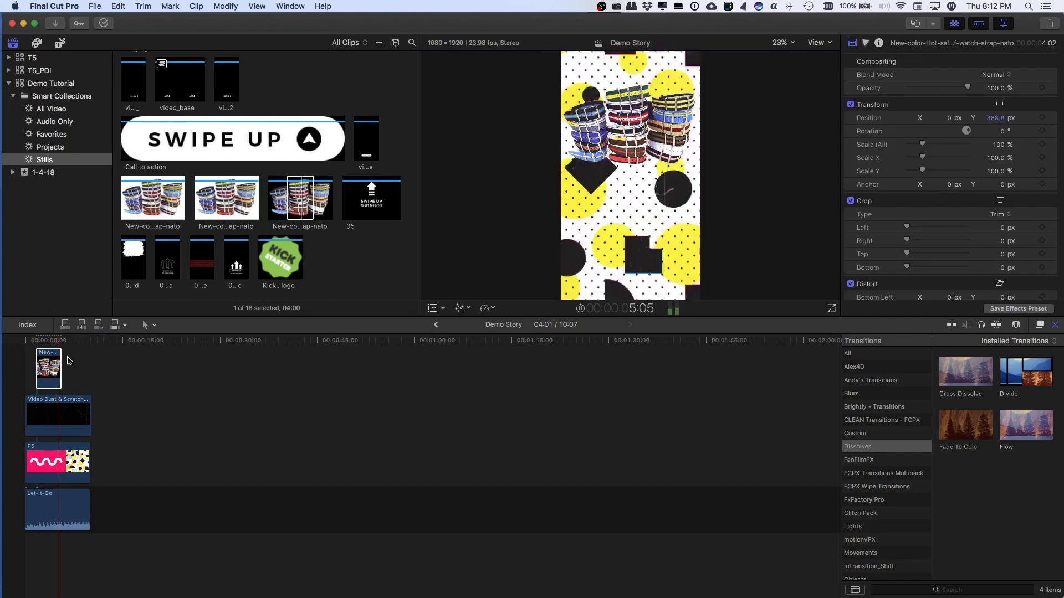
Lengthen the watch-strap clip to about 8:40 and replay the story.
{"action": "left_click_drag", "start_coordinate": [62, 365], "coordinate": [11, 347]}
{"action": "key", "text": "space"}
{"action": "key", "text": "space"}
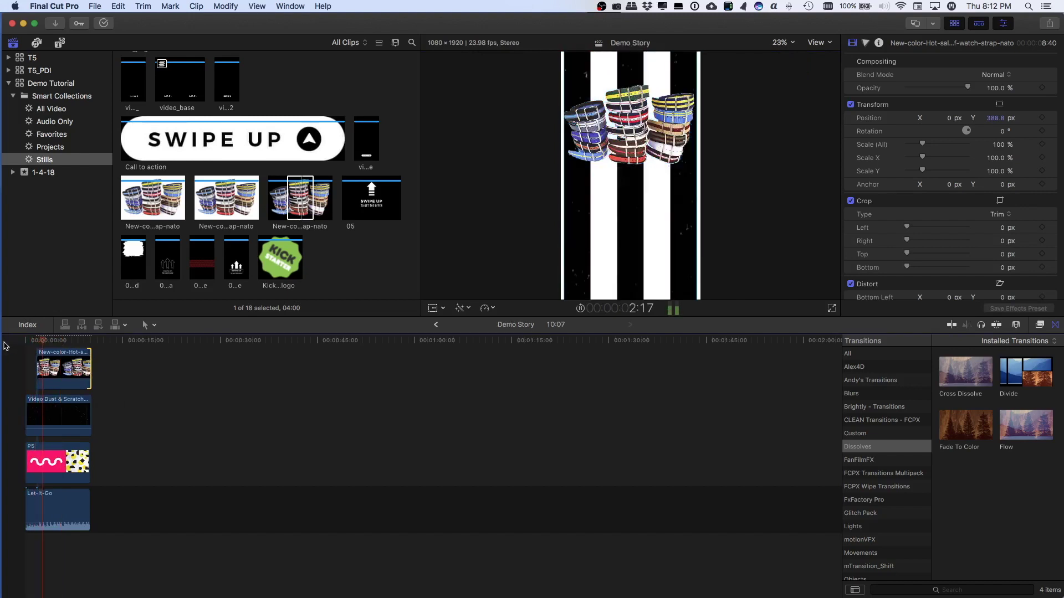
{"action": "left_click", "coordinate": [59, 45]}
Move the Stylish Title 29 lower, colour its first text line red and its triangle aqua blue.
{"action": "scroll", "coordinate": [78, 211], "scroll_direction": "down", "scroll_amount": 10}
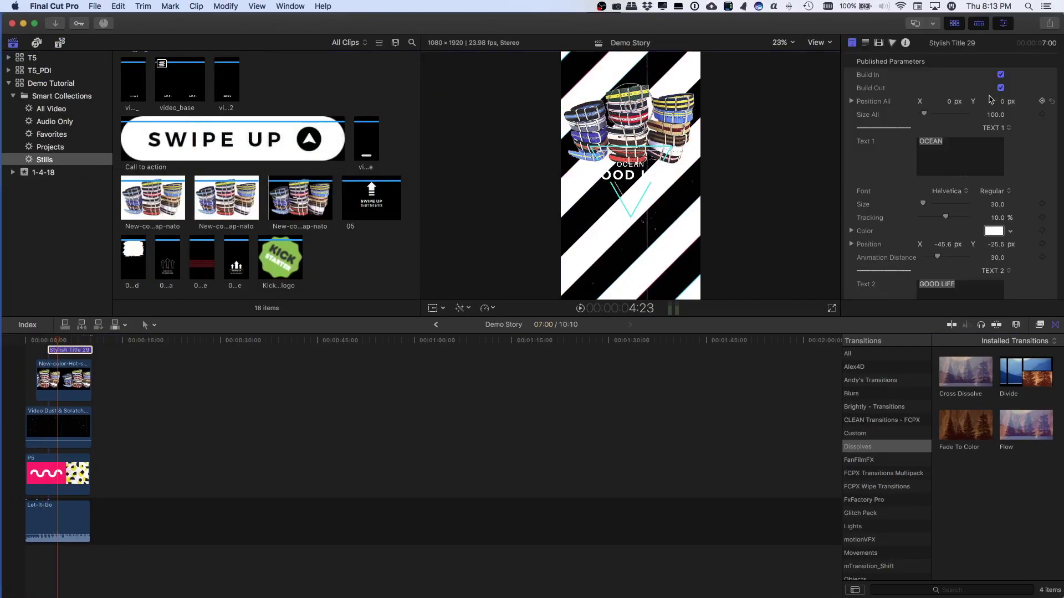
{"action": "left_click_drag", "start_coordinate": [1002, 102], "coordinate": [1002, 119]}
{"action": "left_click", "coordinate": [994, 231]}
{"action": "left_click", "coordinate": [894, 471]}
{"action": "scroll", "coordinate": [999, 266], "scroll_direction": "down", "scroll_amount": 8}
{"action": "left_click", "coordinate": [993, 213]}
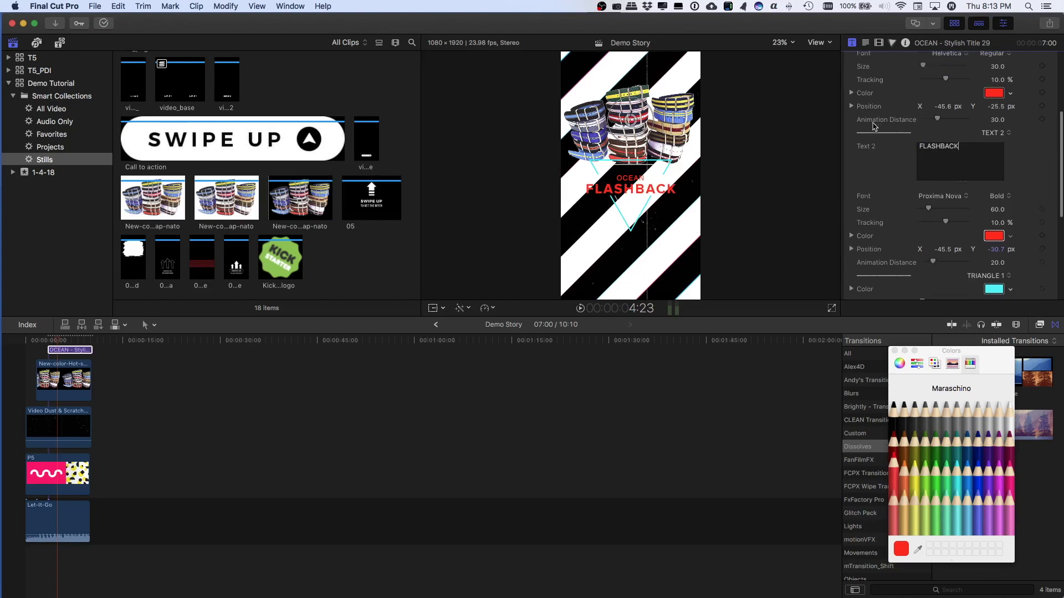
{"action": "scroll", "coordinate": [942, 166], "scroll_direction": "down", "scroll_amount": 5}
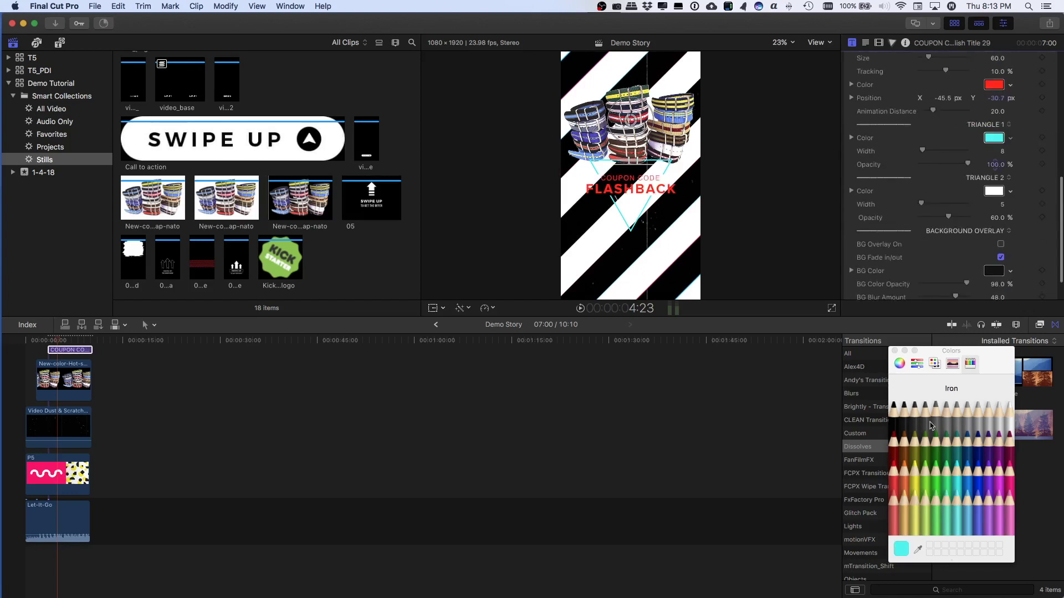
{"action": "left_click", "coordinate": [967, 468]}
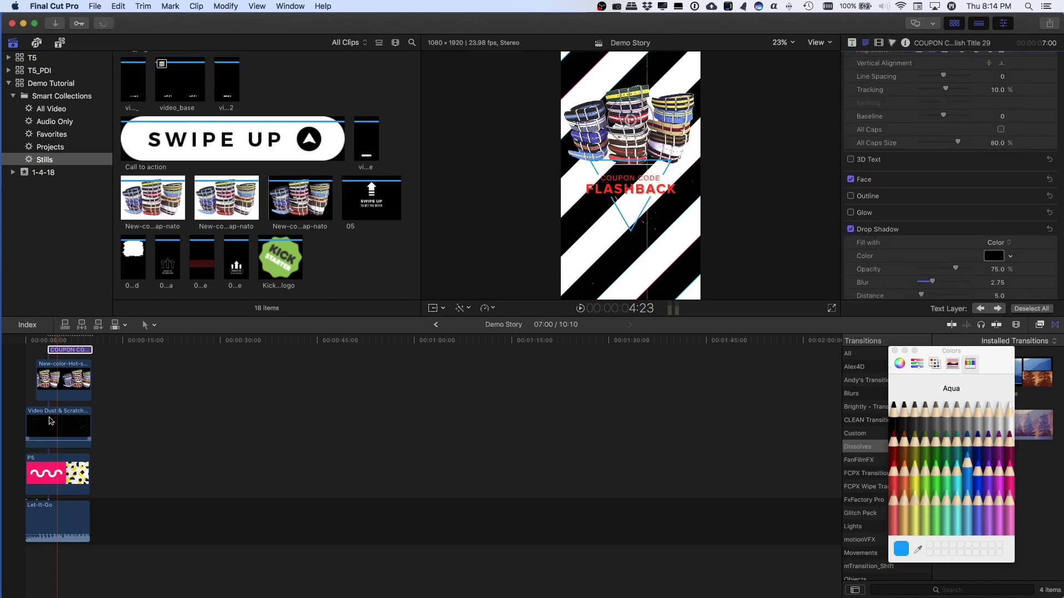
Lower the P5 pattern's opacity and extend the COUPON CODE title to start earlier.
{"action": "left_click", "coordinate": [49, 474]}
{"action": "left_click_drag", "start_coordinate": [970, 87], "coordinate": [915, 87]}
{"action": "left_click", "coordinate": [3, 341]}
{"action": "key", "text": "space"}
{"action": "key", "text": "space"}
{"action": "left_click_drag", "start_coordinate": [49, 350], "coordinate": [40, 350]}
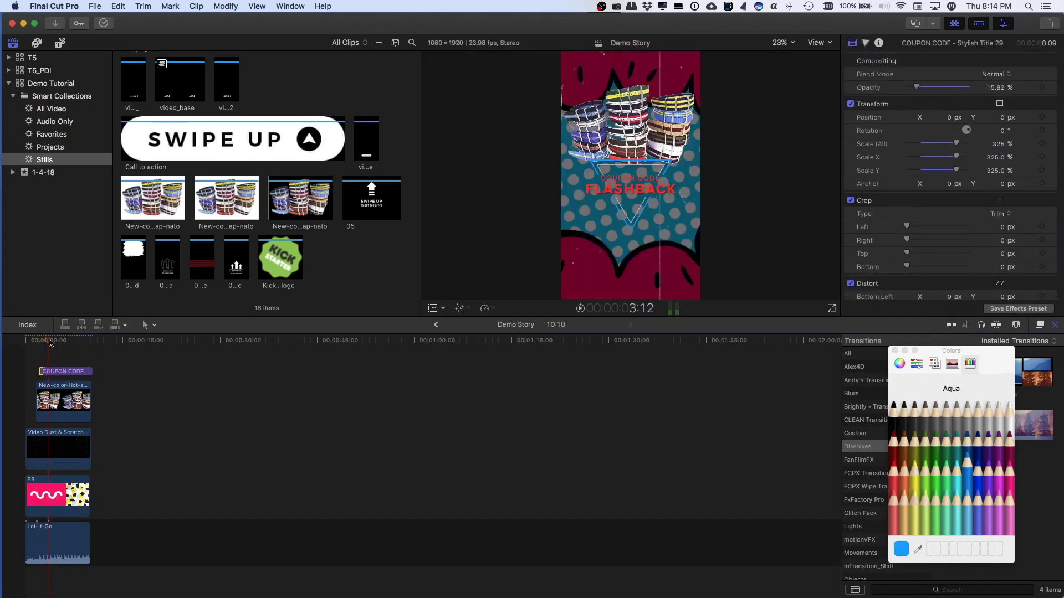
Shrink the watch-strap image to 70% and place it at Y 406.6.
{"action": "left_click", "coordinate": [12, 338]}
{"action": "key", "text": "space"}
{"action": "key", "text": "space"}
{"action": "left_click", "coordinate": [55, 401]}
{"action": "left_click_drag", "start_coordinate": [995, 118], "coordinate": [995, 83]}
{"action": "left_click_drag", "start_coordinate": [921, 143], "coordinate": [917, 144]}
{"action": "left_click_drag", "start_coordinate": [996, 118], "coordinate": [996, 145]}
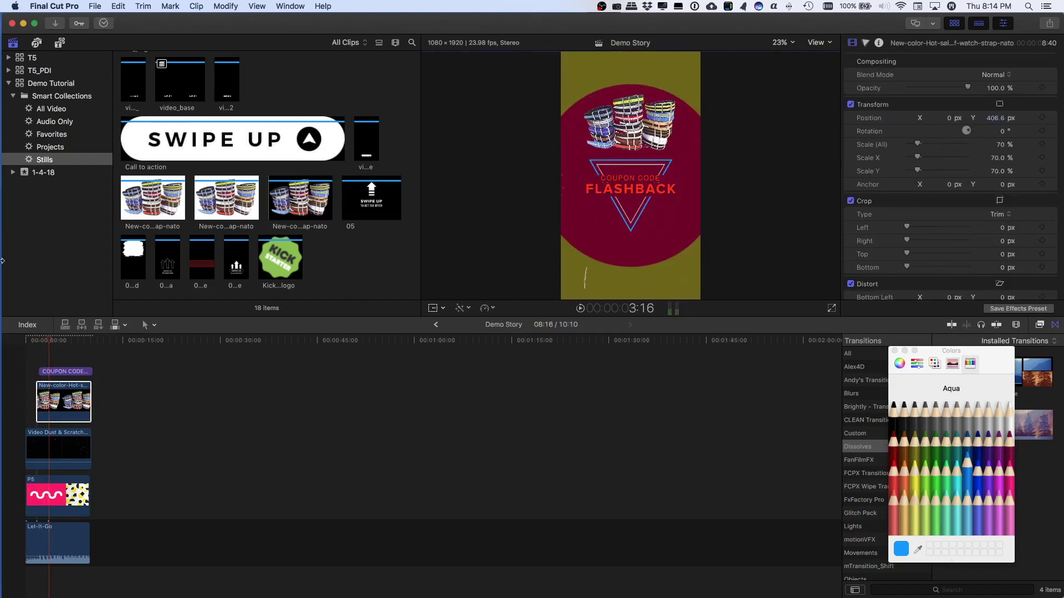
Split the P5 pattern clip at 1:19.
{"action": "left_click_drag", "start_coordinate": [59, 340], "coordinate": [36, 340]}
{"action": "left_click", "coordinate": [55, 495]}
{"action": "left_click", "coordinate": [143, 6]}
{"action": "left_click", "coordinate": [147, 19]}
{"action": "left_click", "coordinate": [895, 351]}
Add the Glitch Strobe transition at the P5 cut and review it.
{"action": "left_click", "coordinate": [860, 504]}
{"action": "scroll", "coordinate": [1016, 446], "scroll_direction": "down", "scroll_amount": 10}
{"action": "left_click", "coordinate": [966, 395]}
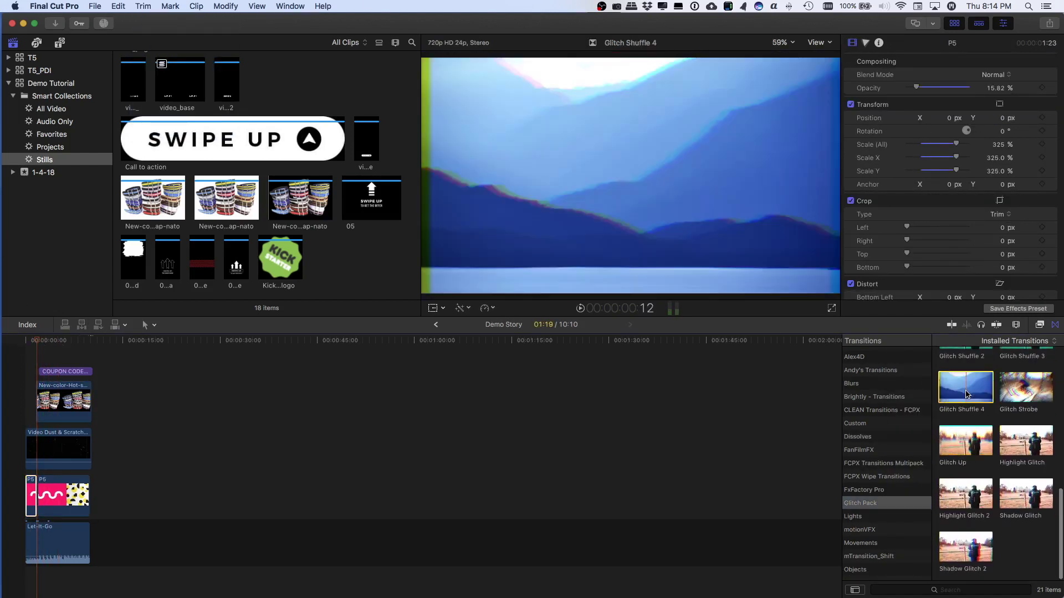
{"action": "left_click_drag", "start_coordinate": [1026, 389], "coordinate": [37, 495]}
{"action": "left_click", "coordinate": [26, 341]}
{"action": "key", "text": "space"}
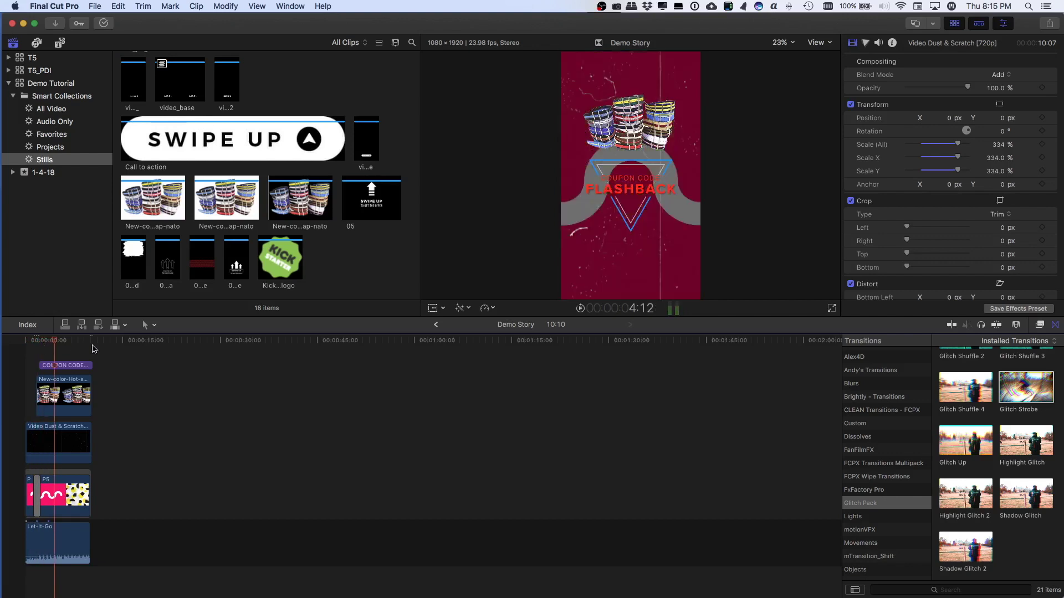
{"action": "scroll", "coordinate": [118, 365], "scroll_direction": "up", "scroll_amount": 1}
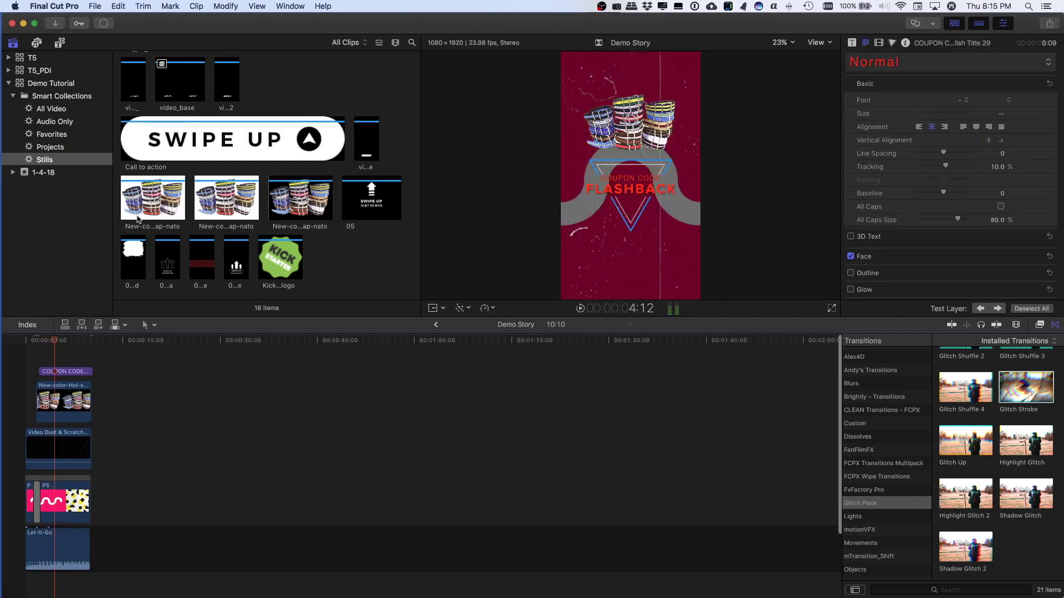
{"action": "left_click", "coordinate": [198, 147]}
Place 06_cta_swipe above the COUPON CODE title and lengthen it to 5:40.
{"action": "left_click", "coordinate": [238, 266]}
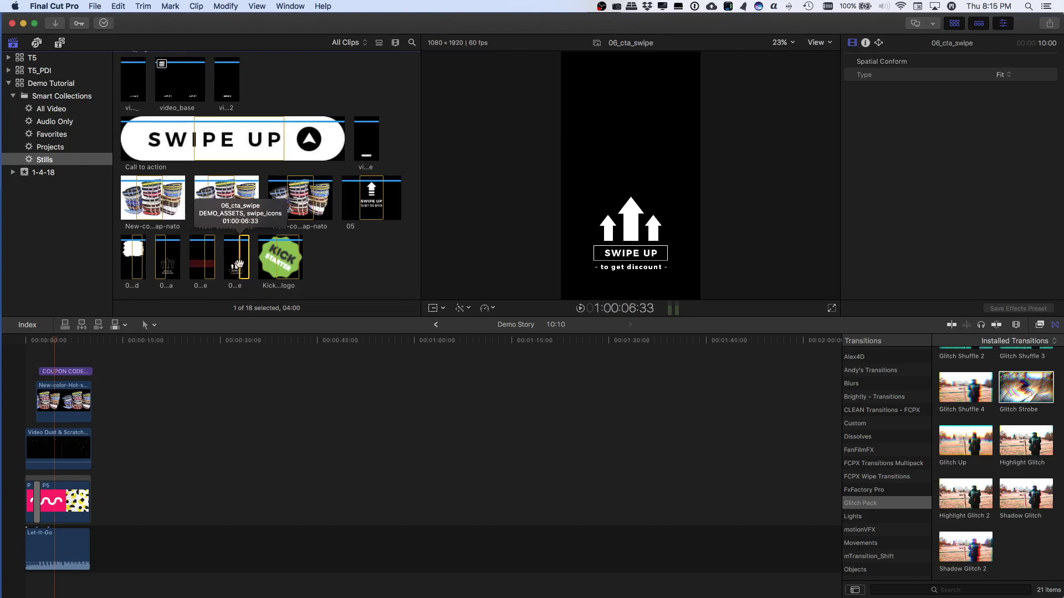
{"action": "left_click_drag", "start_coordinate": [76, 340], "coordinate": [57, 347]}
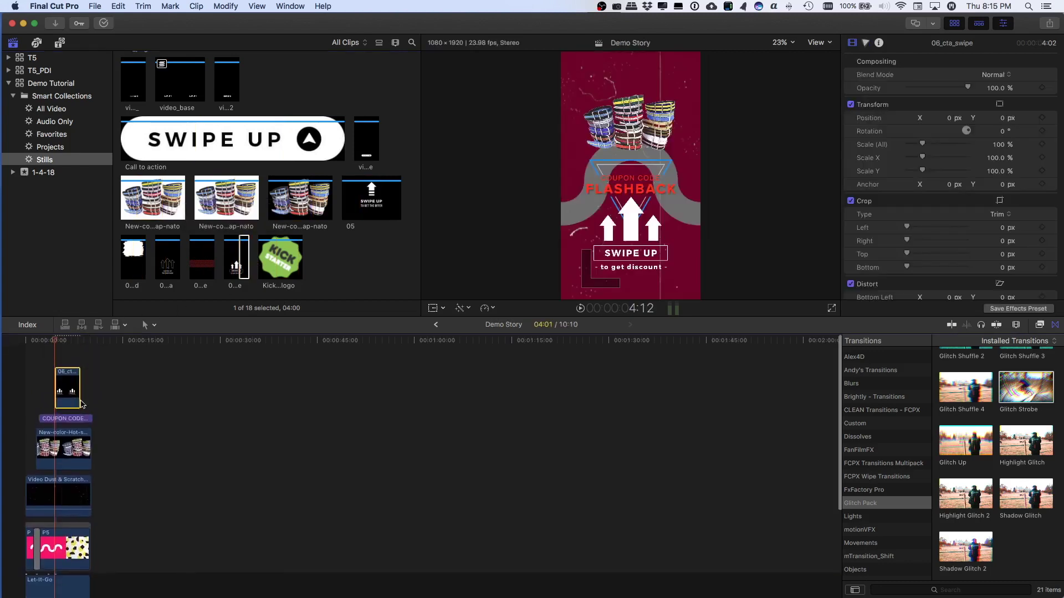
{"action": "left_click_drag", "start_coordinate": [80, 401], "coordinate": [90, 402]}
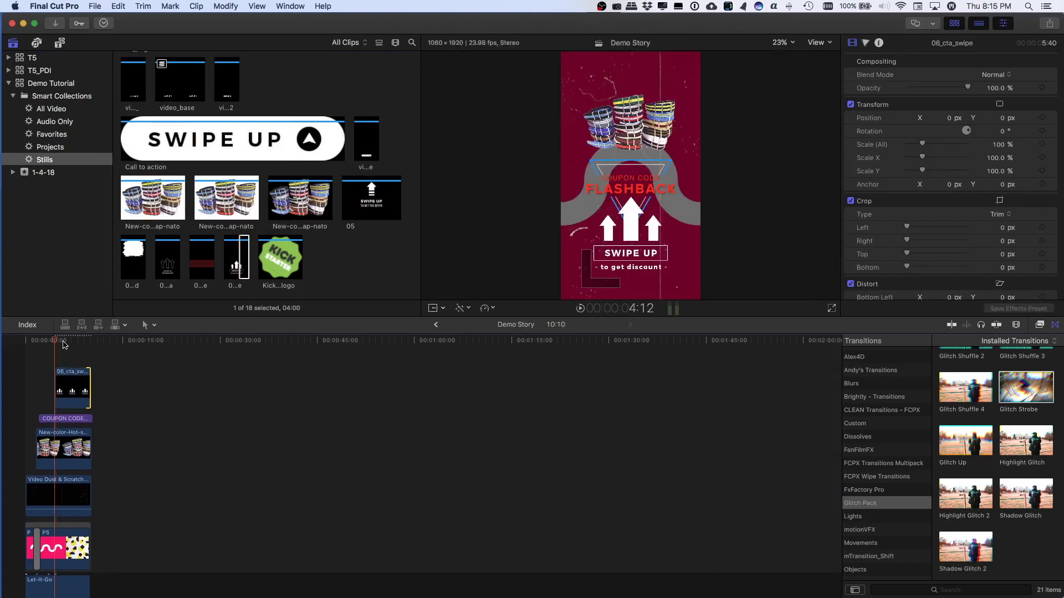
{"action": "left_click", "coordinate": [63, 343]}
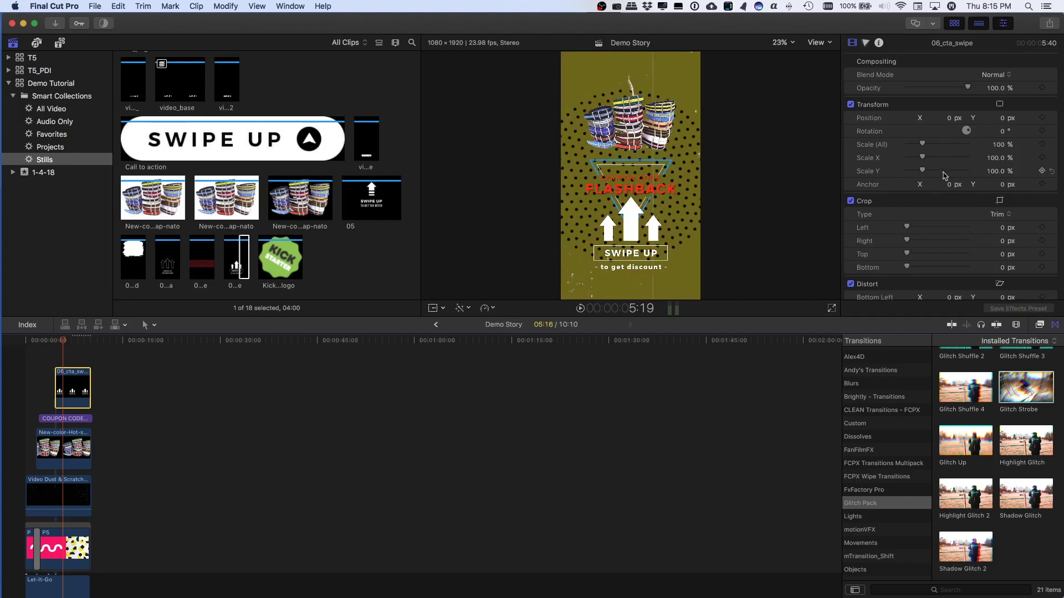
Shrink the SWIPE UP graphic to 75% and lower it to Y -313.9 px.
{"action": "left_click_drag", "start_coordinate": [922, 146], "coordinate": [918, 150]}
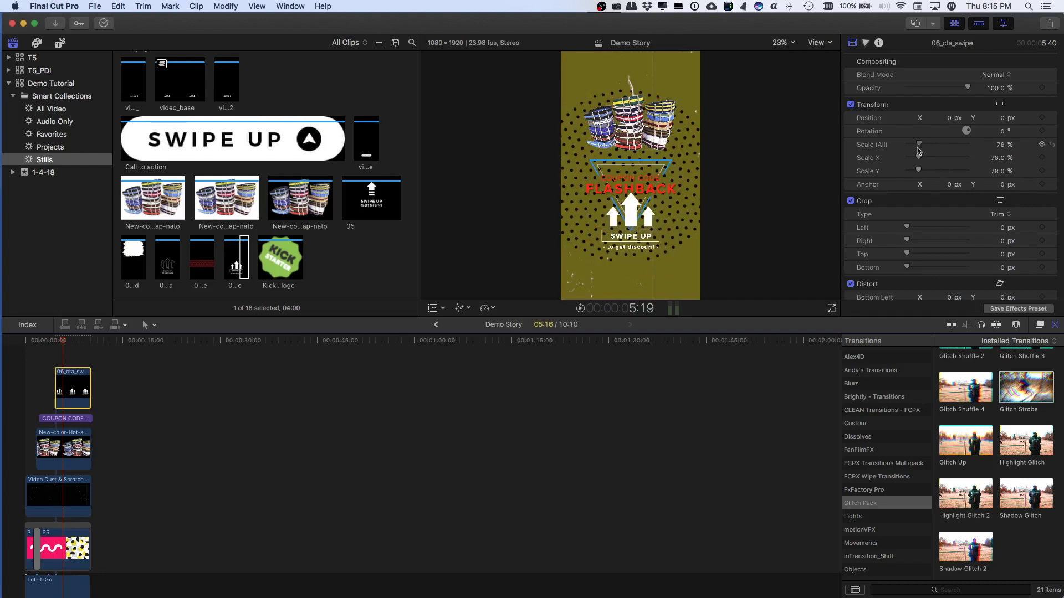
{"action": "left_click", "coordinate": [992, 121]}
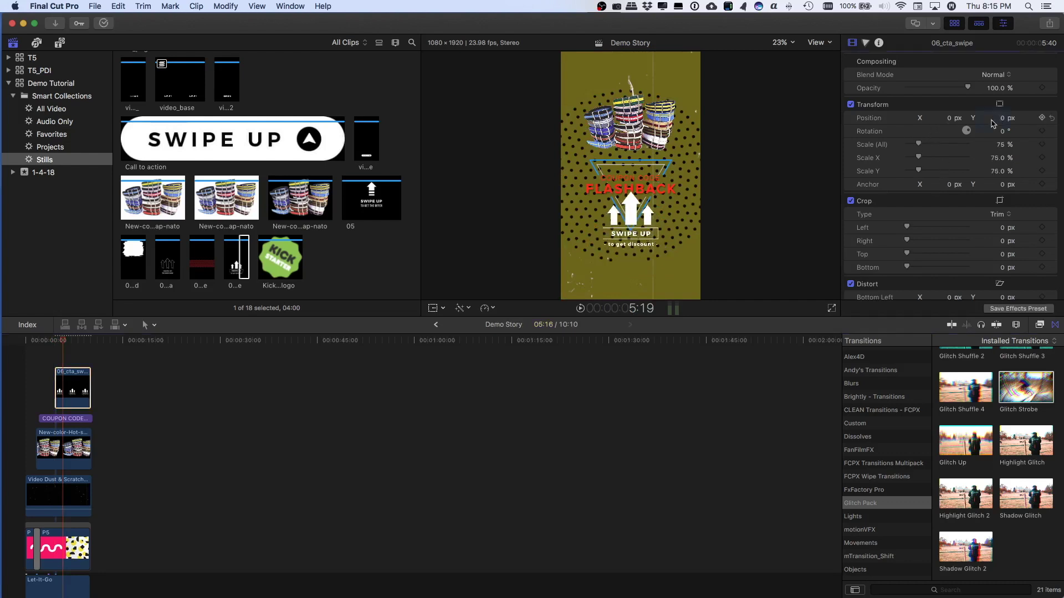
{"action": "left_click_drag", "start_coordinate": [988, 124], "coordinate": [988, 166]}
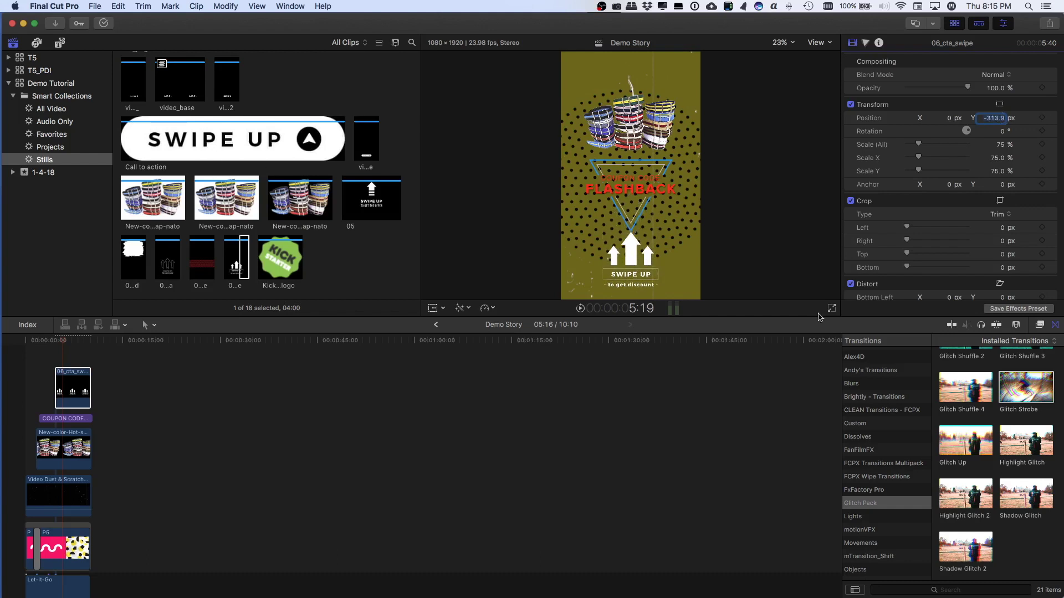
{"action": "left_click_drag", "start_coordinate": [63, 340], "coordinate": [53, 343]}
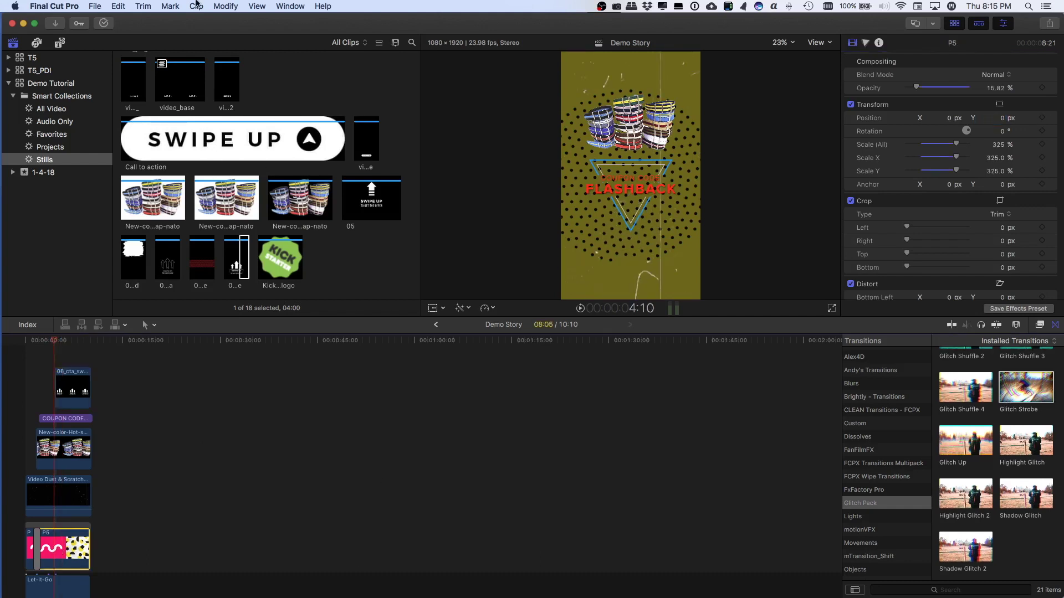
Add the Wipe 15 [DU] transition from FCPX Wipe Transitions to the pattern track.
{"action": "left_click", "coordinate": [895, 463]}
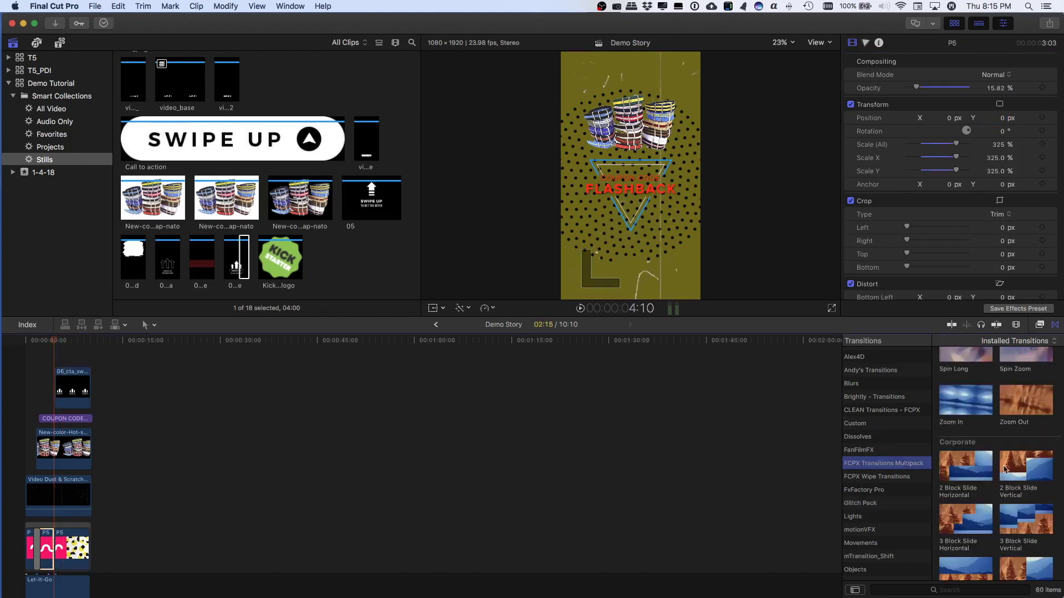
{"action": "scroll", "coordinate": [1001, 459], "scroll_direction": "down", "scroll_amount": 10}
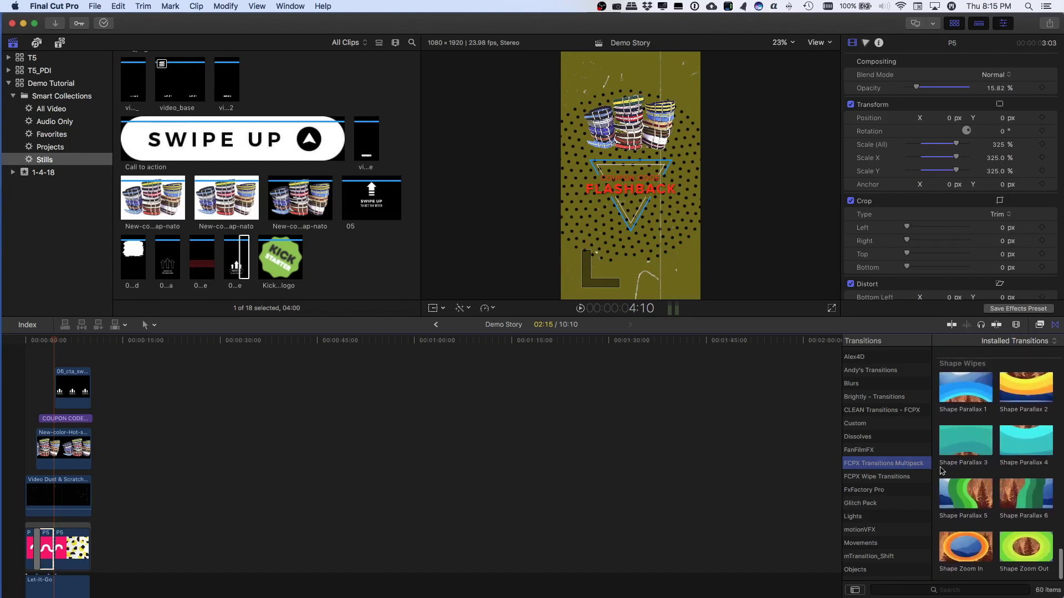
{"action": "left_click", "coordinate": [911, 478]}
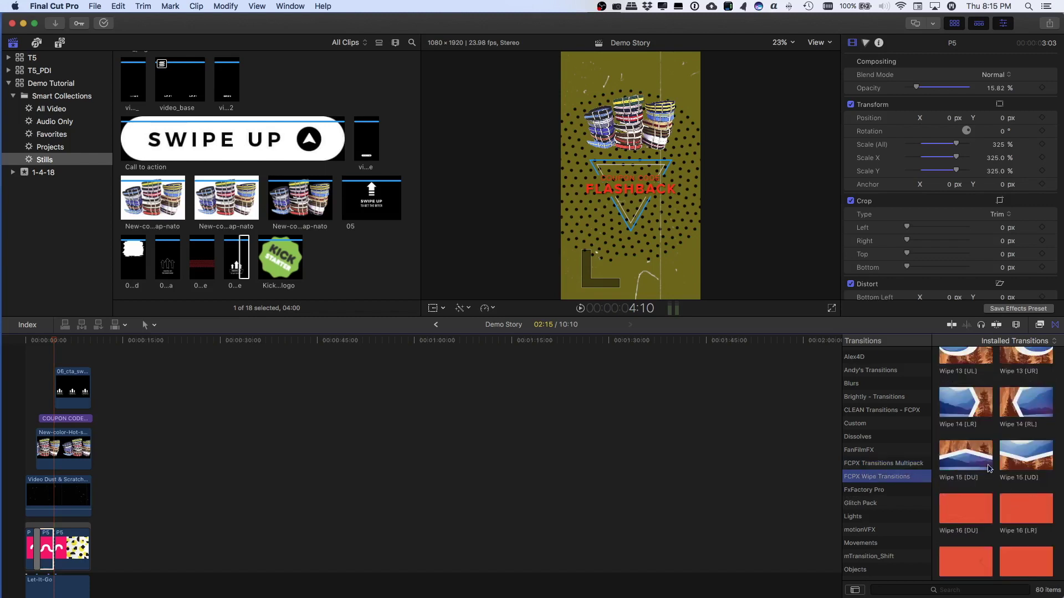
{"action": "left_click", "coordinate": [989, 467]}
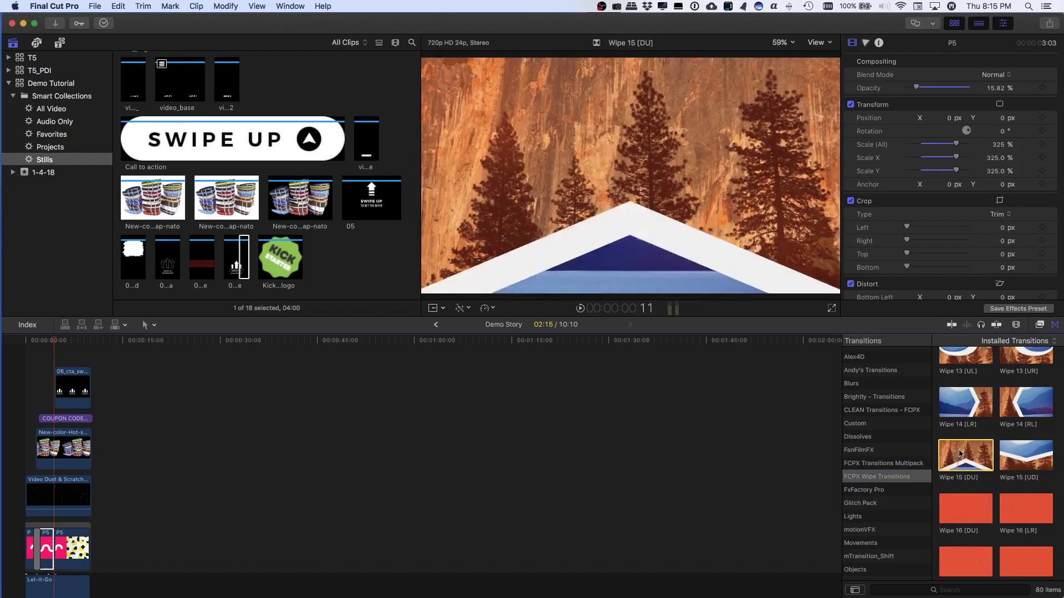
{"action": "left_click_drag", "start_coordinate": [960, 454], "coordinate": [61, 552]}
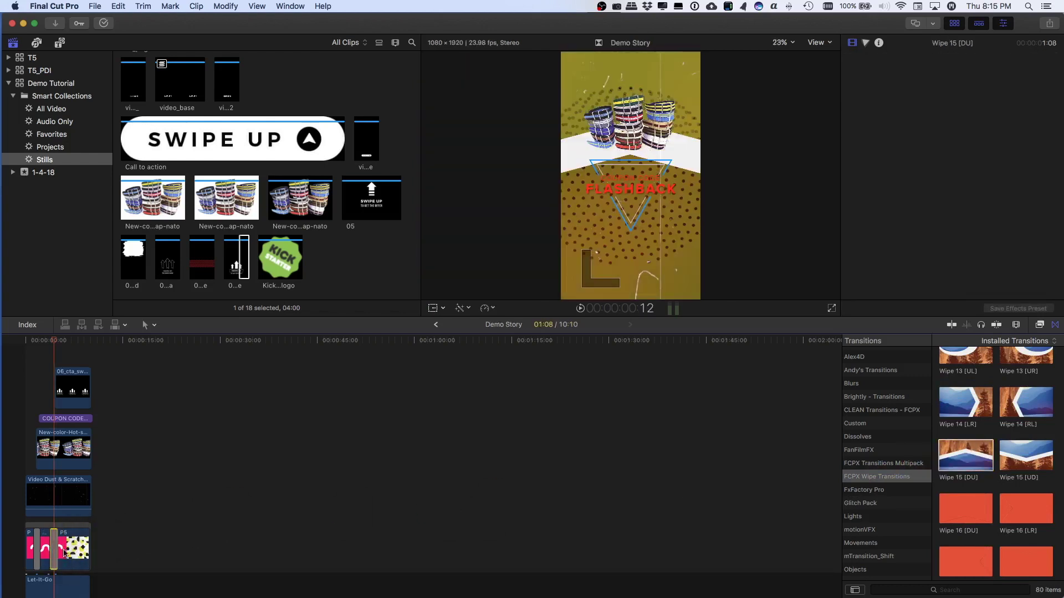
{"action": "mouse_move", "coordinate": [55, 345]}
{"action": "left_mouse_down"}
{"action": "mouse_move", "coordinate": [30, 346]}
{"action": "mouse_move", "coordinate": [54, 344]}
{"action": "left_mouse_up"}
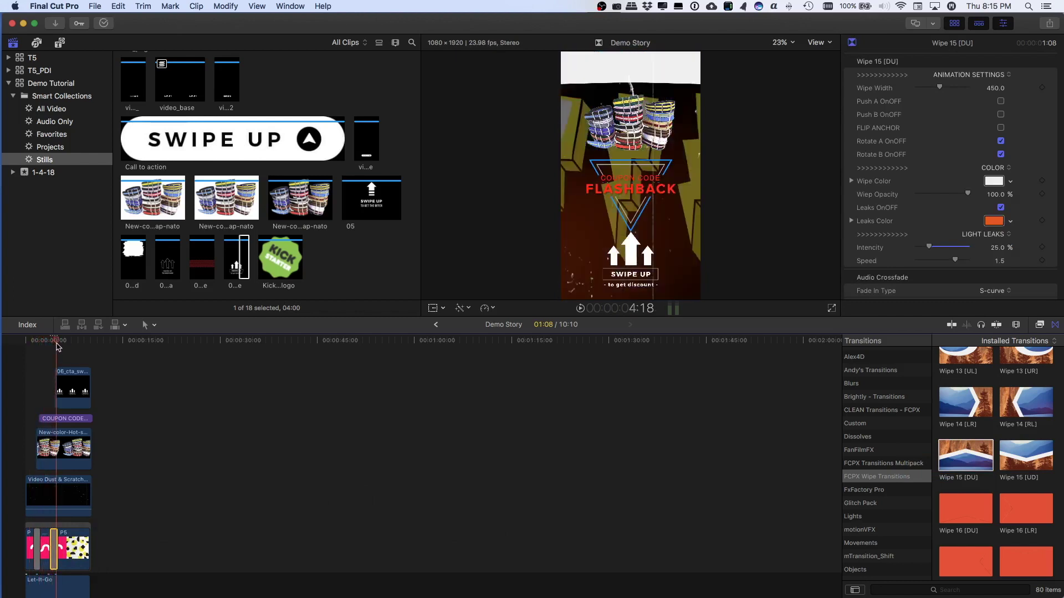
Set the wipe's Leaks Color to black (Licorice).
{"action": "key", "text": "super+equal"}
{"action": "key", "text": "super+equal"}
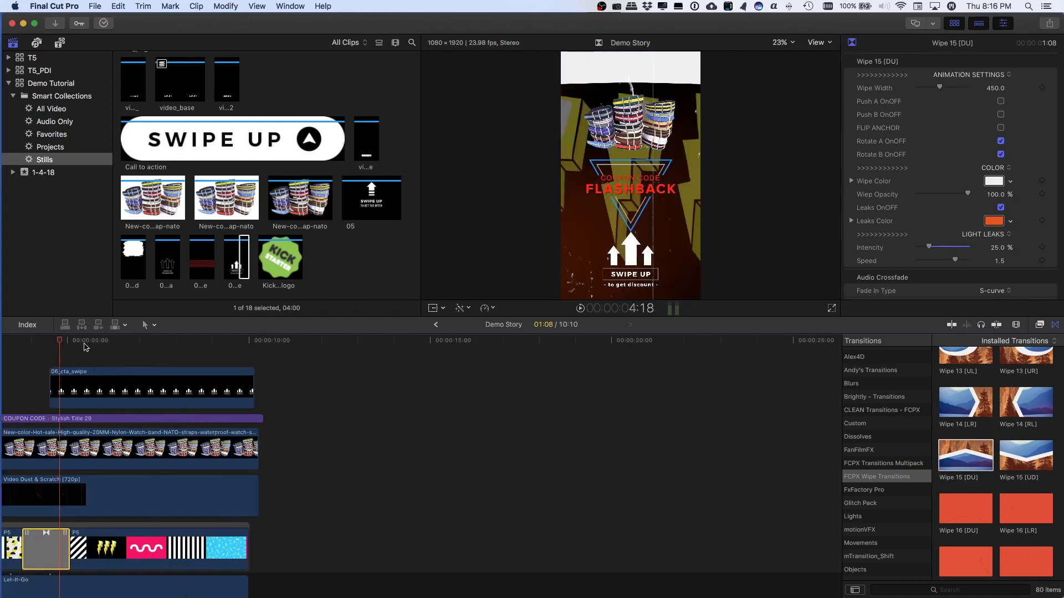
{"action": "scroll", "coordinate": [972, 194], "scroll_direction": "down", "scroll_amount": 1}
{"action": "left_click", "coordinate": [1000, 219]}
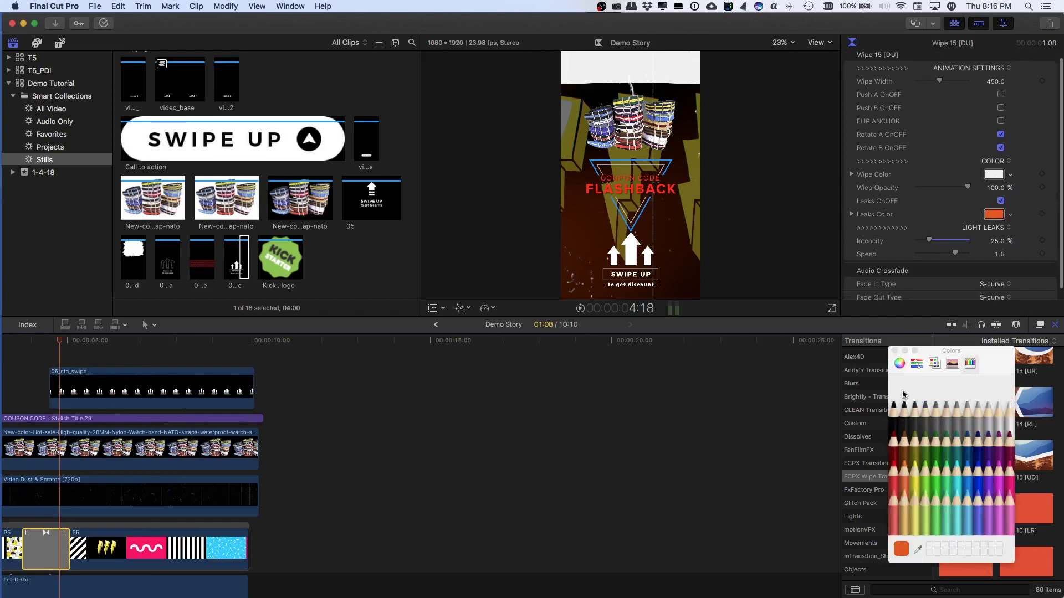
{"action": "left_click", "coordinate": [895, 405]}
{"action": "scroll", "coordinate": [1013, 175], "scroll_direction": "up", "scroll_amount": 1}
{"action": "scroll", "coordinate": [1013, 175], "scroll_direction": "down", "scroll_amount": 1}
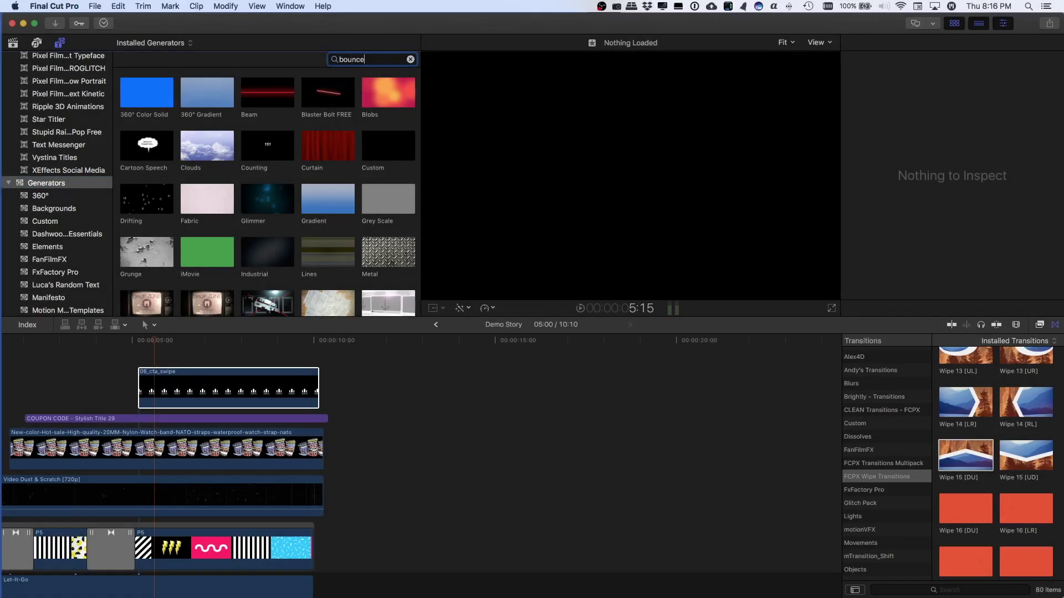
Replace the 06_cta_swipe clip with the RT Bounce generator.
{"action": "left_click_drag", "start_coordinate": [129, 99], "coordinate": [176, 392]}
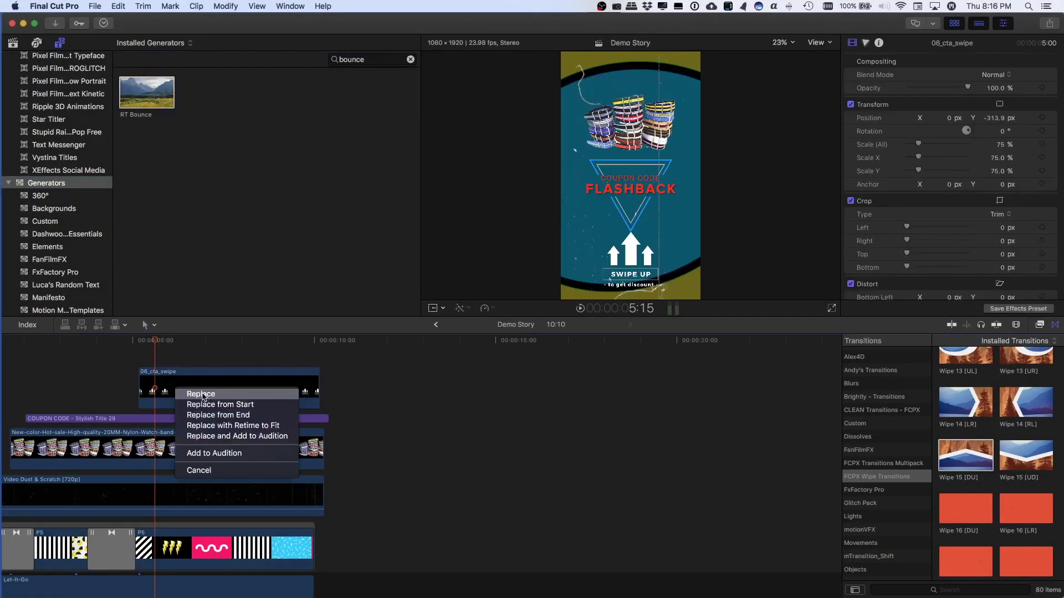
{"action": "left_click", "coordinate": [205, 397]}
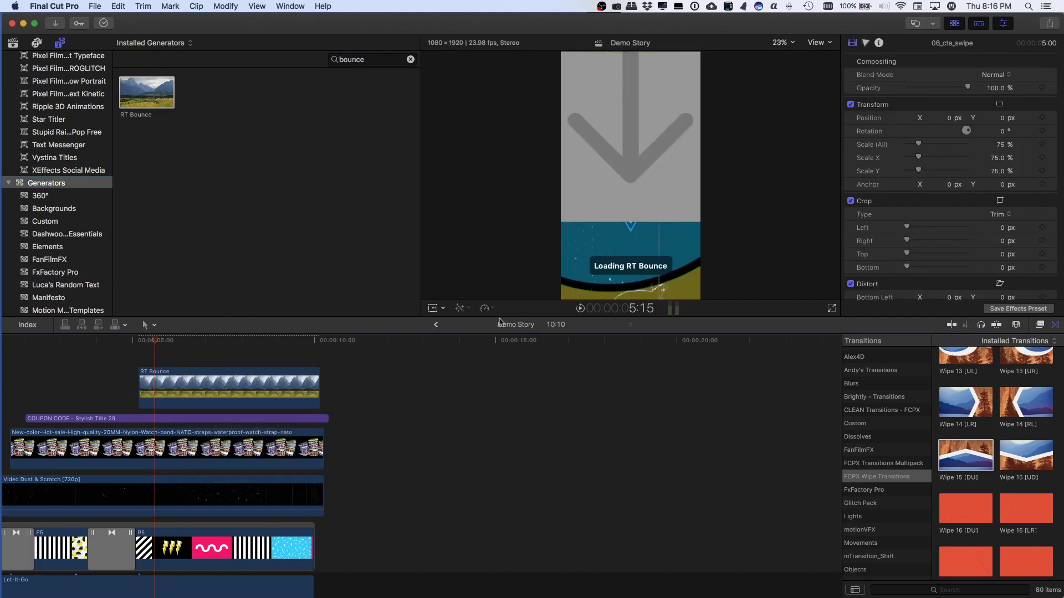
{"action": "left_click", "coordinate": [13, 44]}
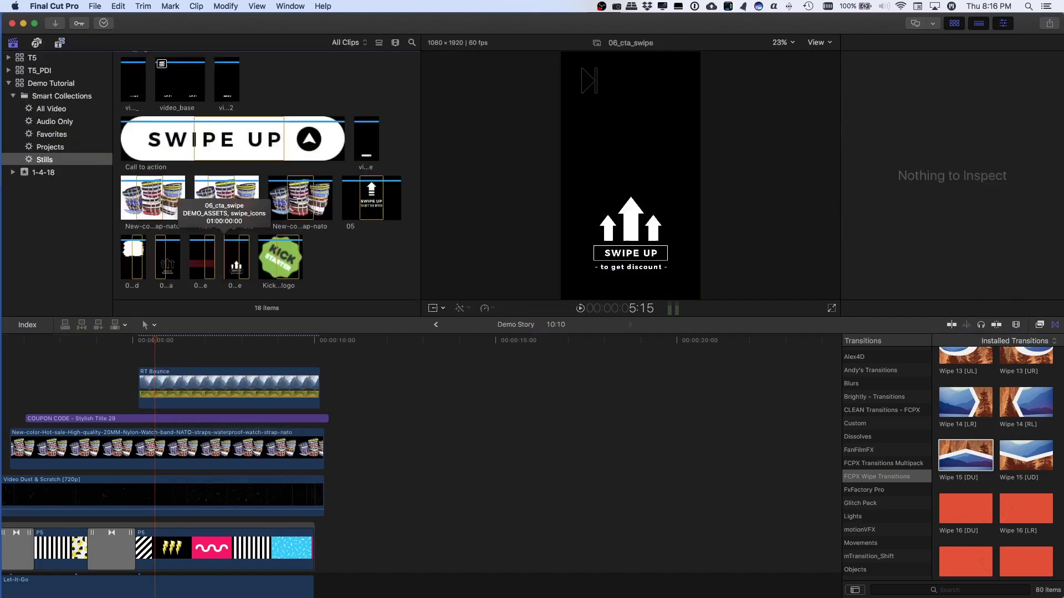
Use 06_cta_swipe as RT Bounce's drop-zone image at 30% scale and apply it.
{"action": "left_click", "coordinate": [246, 378]}
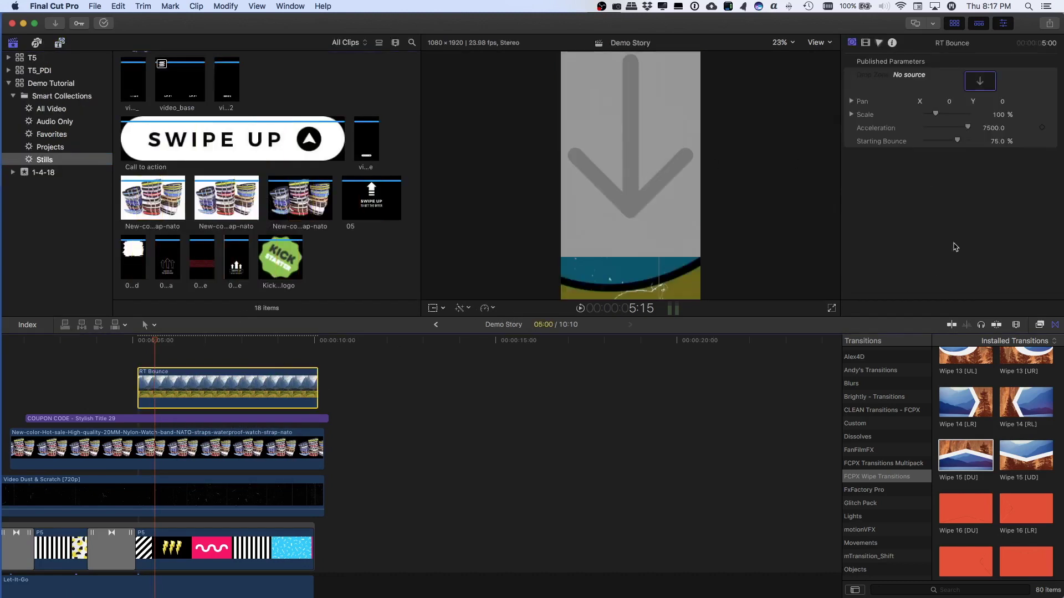
{"action": "left_click", "coordinate": [980, 82]}
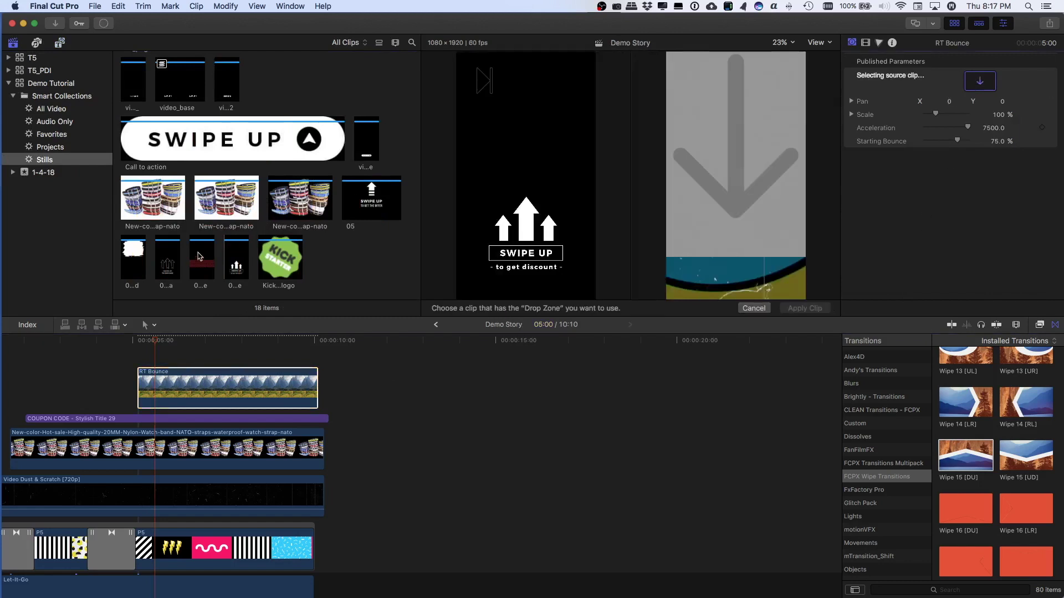
{"action": "left_click", "coordinate": [226, 270]}
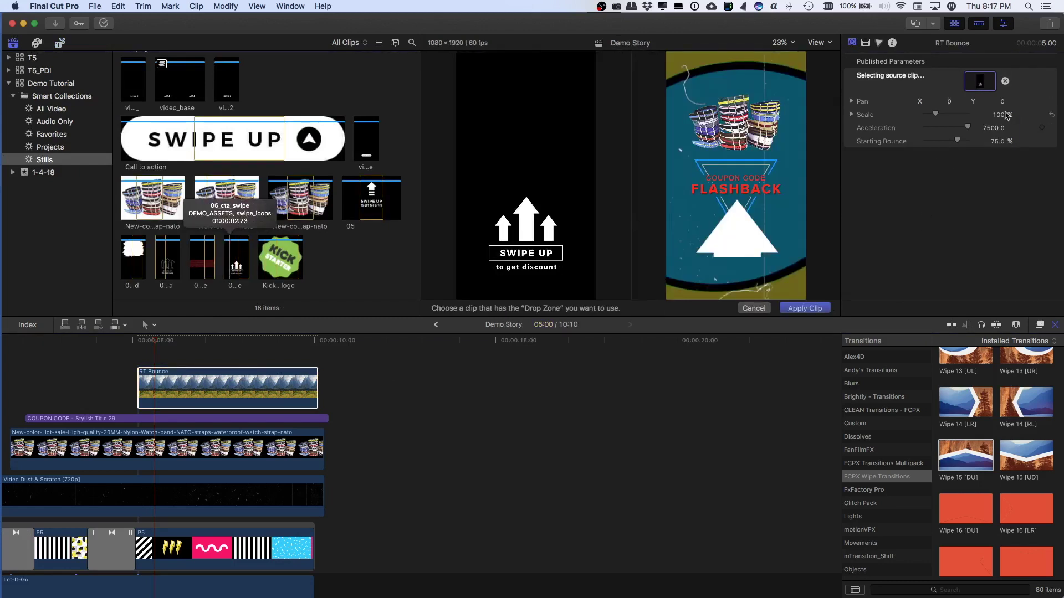
{"action": "left_click_drag", "start_coordinate": [936, 116], "coordinate": [926, 118]}
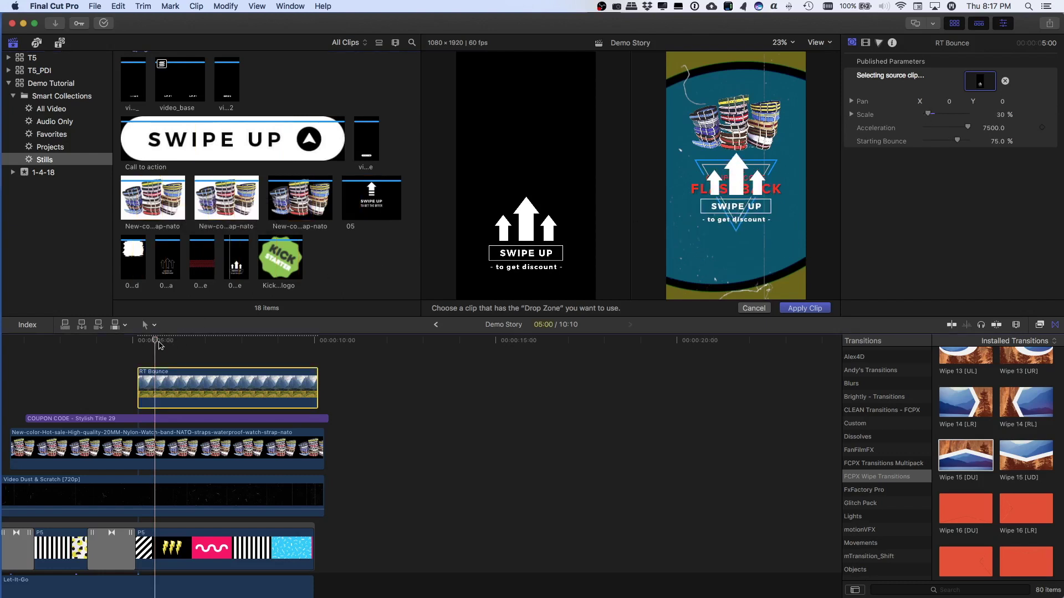
{"action": "left_click", "coordinate": [801, 308]}
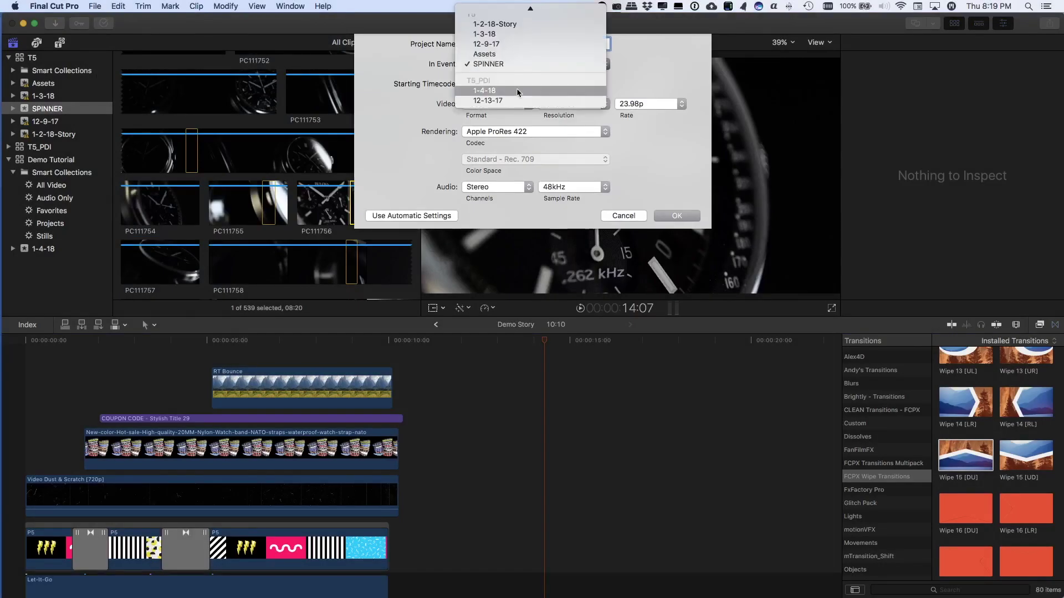
Store the new Bulova project in event 1-4-18 and enter a custom frame width.
{"action": "left_click", "coordinate": [499, 63]}
{"action": "double_click", "coordinate": [551, 103]}
{"action": "type", "text": "10"}
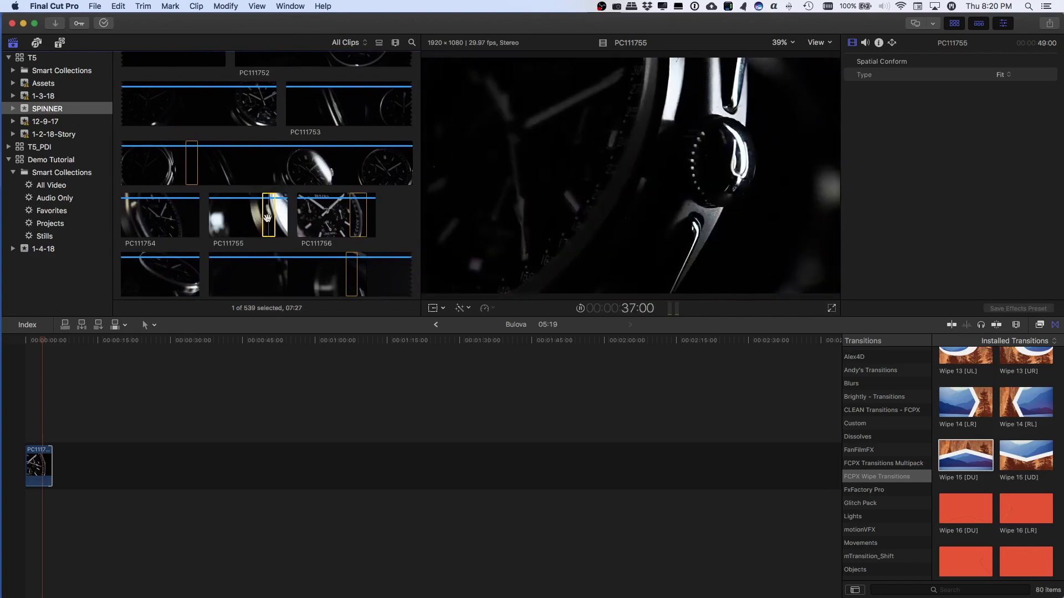
Append PC111755 after the first shot and scale it to 283% to fill the frame.
{"action": "key", "text": "space"}
{"action": "left_click_drag", "start_coordinate": [267, 215], "coordinate": [63, 478]}
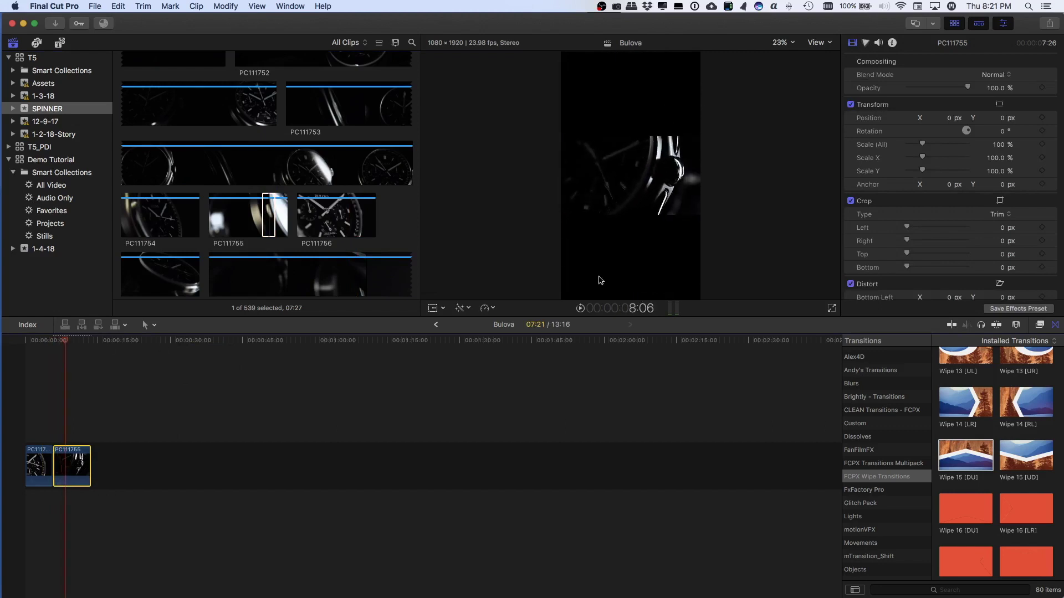
{"action": "left_click_drag", "start_coordinate": [924, 145], "coordinate": [951, 142]}
{"action": "key", "text": "space"}
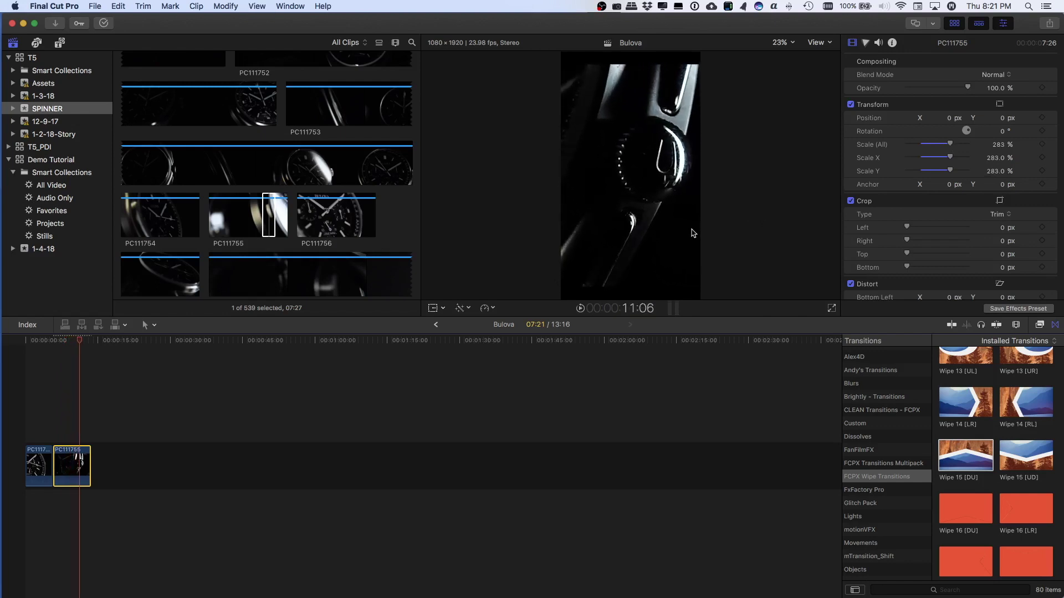
Trim the beginning off PC111755 and scrub across the cut between the clips.
{"action": "key", "text": "super+equal"}
{"action": "scroll", "coordinate": [209, 418], "scroll_direction": "left", "scroll_amount": 5}
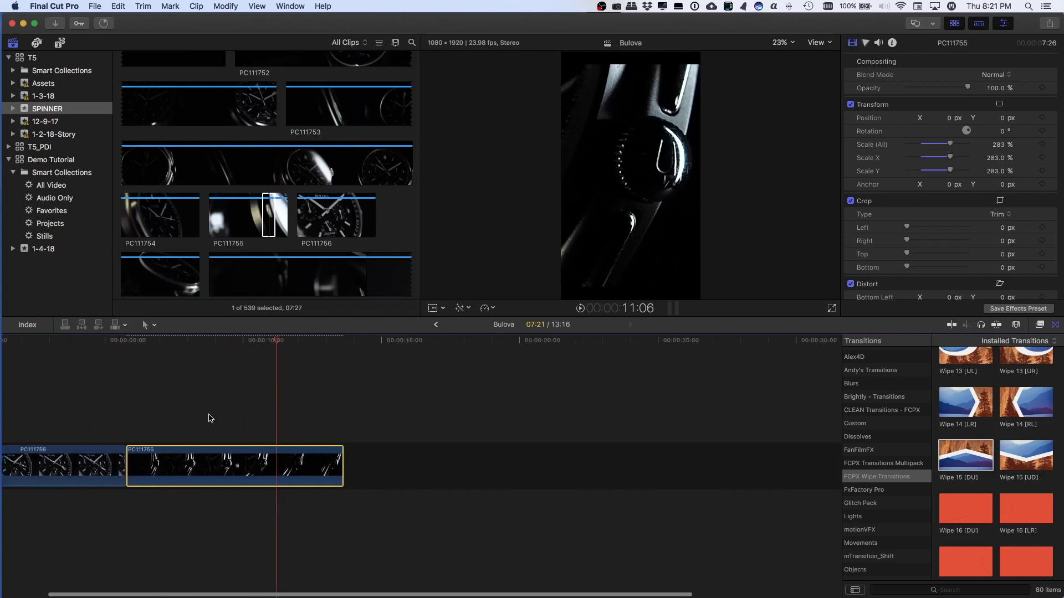
{"action": "left_click_drag", "start_coordinate": [150, 472], "coordinate": [223, 472]}
{"action": "left_click_drag", "start_coordinate": [294, 331], "coordinate": [321, 348]}
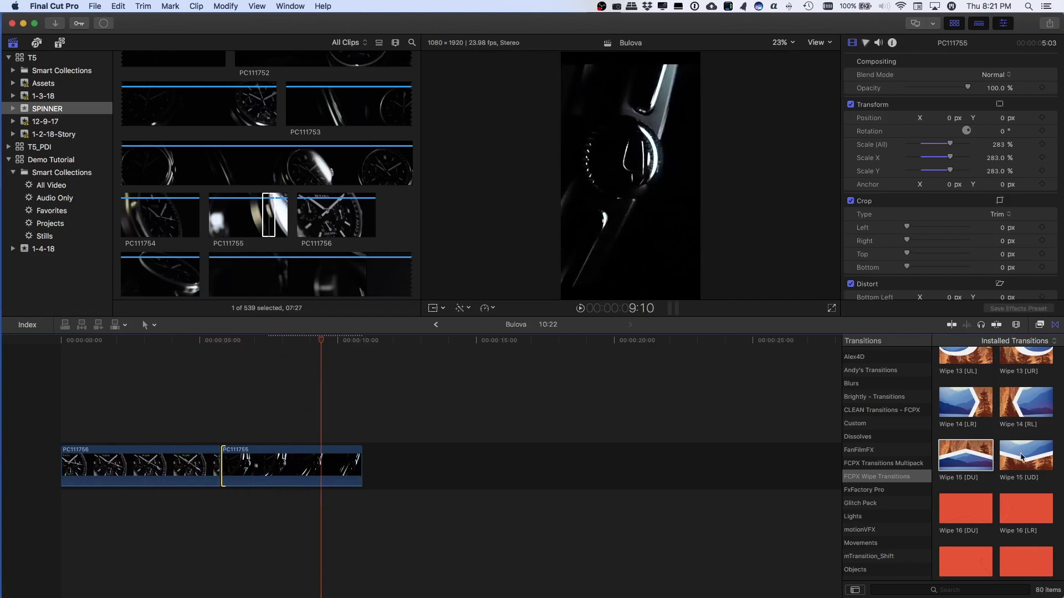
Try the Camera Flight Vertical 2 transition from FCPX Transitions Multipack on the cut, then delete it.
{"action": "left_click", "coordinate": [884, 464]}
{"action": "scroll", "coordinate": [997, 444], "scroll_direction": "down", "scroll_amount": 3}
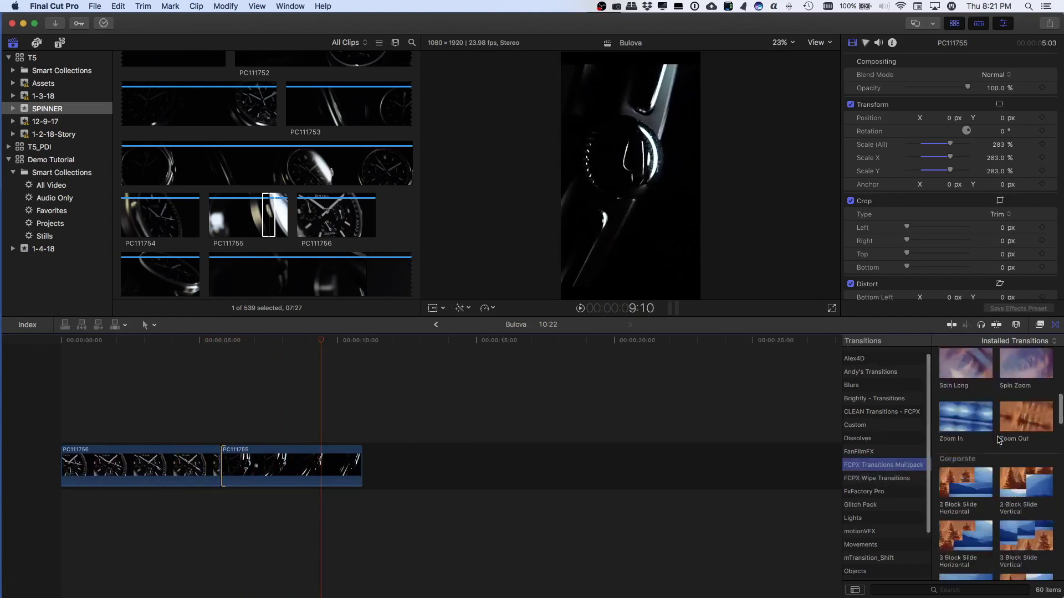
{"action": "scroll", "coordinate": [1000, 441], "scroll_direction": "up", "scroll_amount": 3}
{"action": "left_click", "coordinate": [1030, 442]}
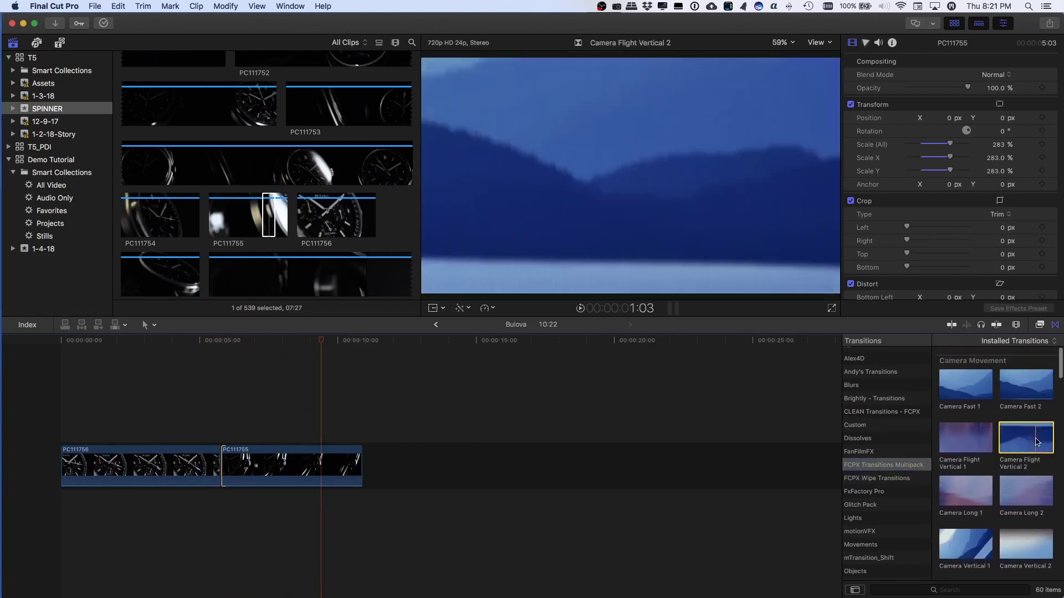
{"action": "left_click_drag", "start_coordinate": [1030, 442], "coordinate": [190, 463]}
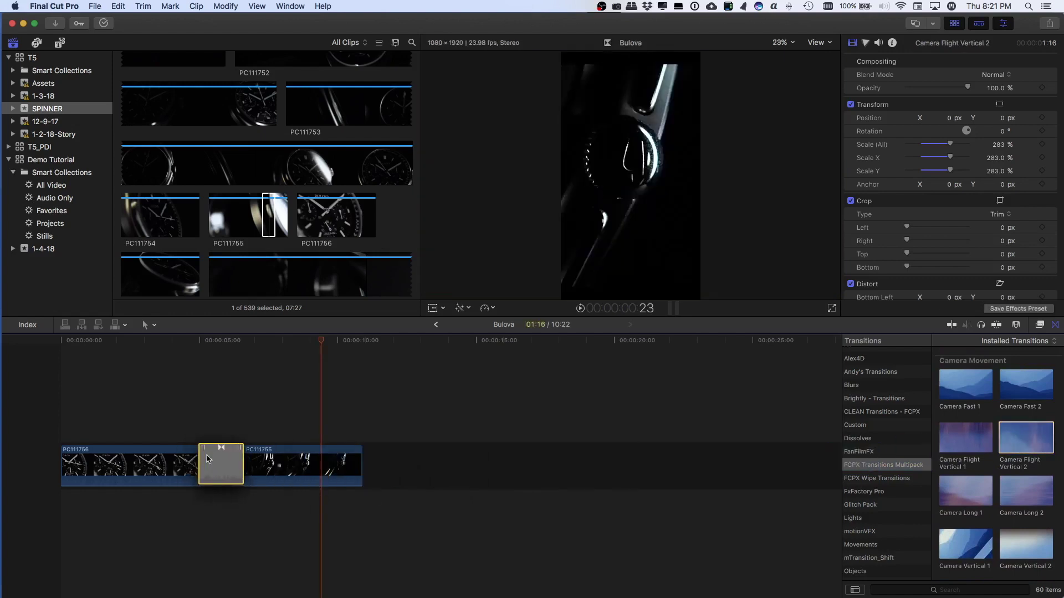
{"action": "left_click_drag", "start_coordinate": [321, 342], "coordinate": [175, 346]}
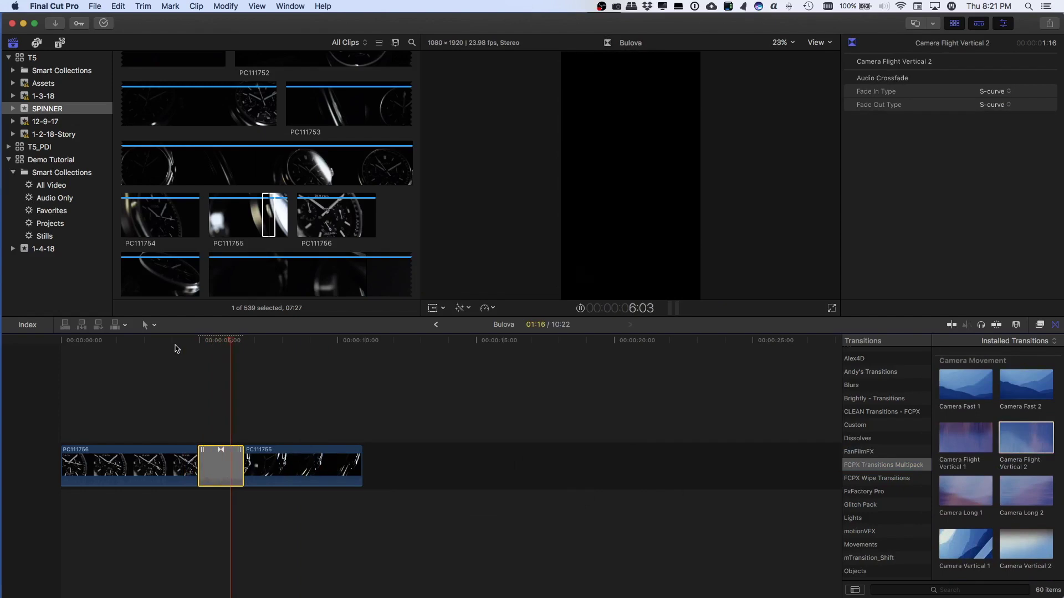
{"action": "key", "text": "space"}
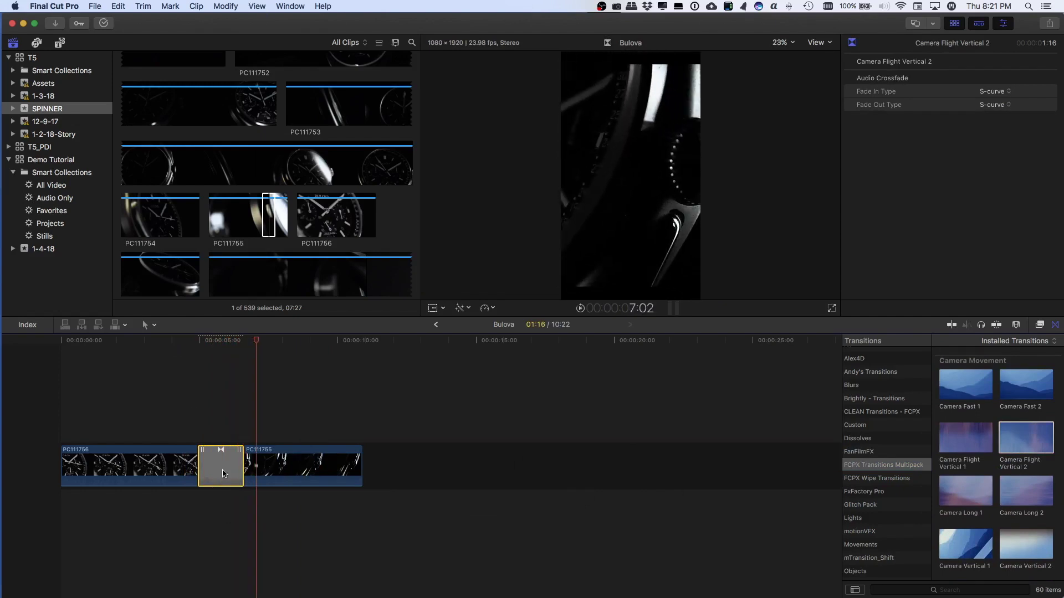
{"action": "key", "text": "Delete"}
Try the Camera Long 2 transition between the two clips, then remove it.
{"action": "left_click", "coordinate": [1028, 502]}
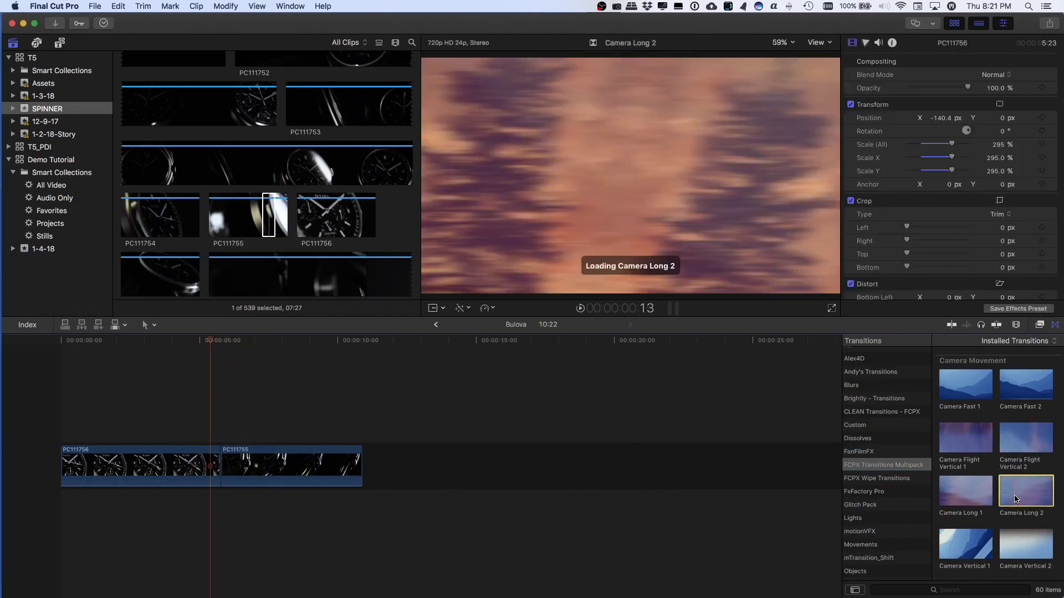
{"action": "left_click_drag", "start_coordinate": [1028, 501], "coordinate": [220, 466]}
{"action": "left_click_drag", "start_coordinate": [201, 343], "coordinate": [181, 344]}
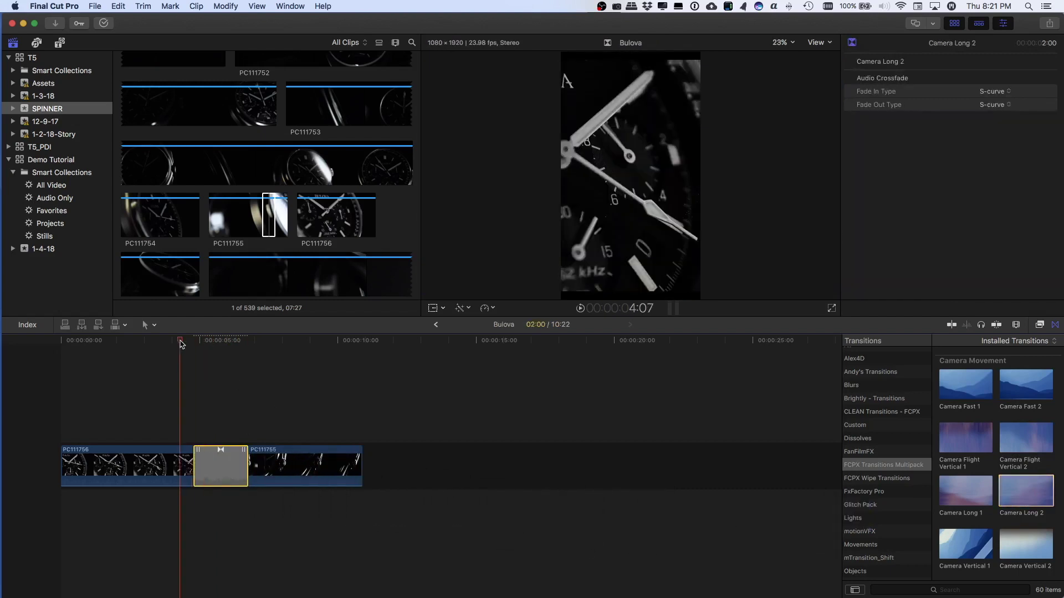
{"action": "key", "text": "space"}
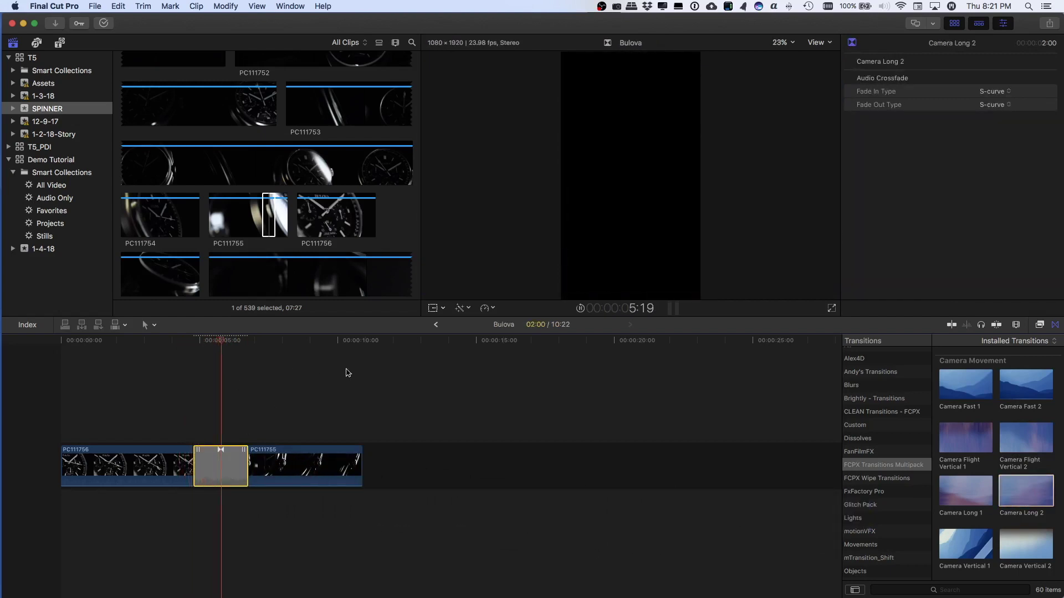
{"action": "key", "text": "Delete"}
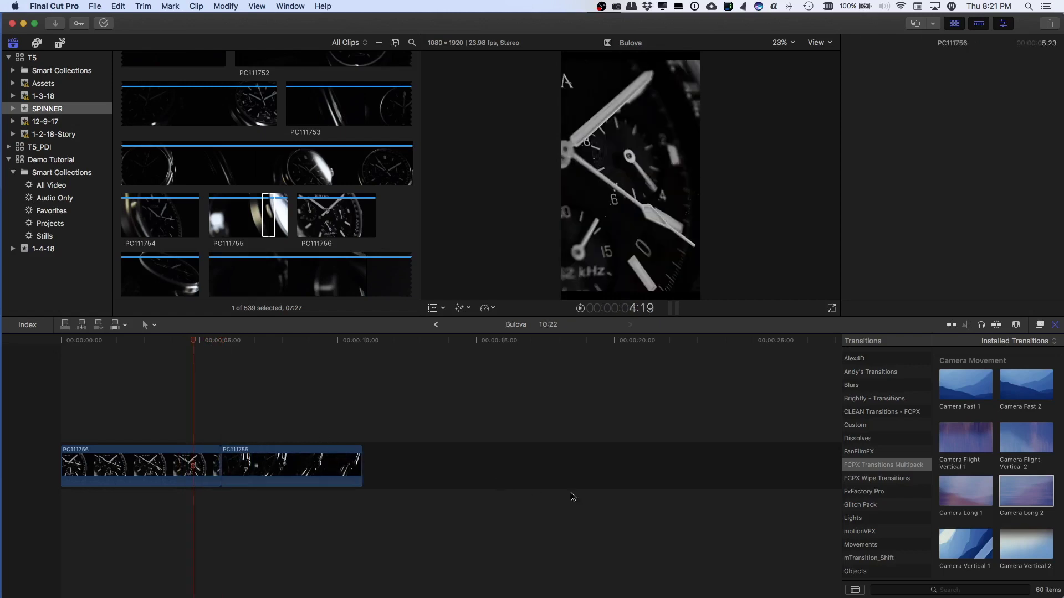
Add Camera Vertical 2 between PC111756 and PC111755 and play it back.
{"action": "scroll", "coordinate": [1025, 471], "scroll_direction": "down", "scroll_amount": 3}
{"action": "left_click", "coordinate": [1037, 480]}
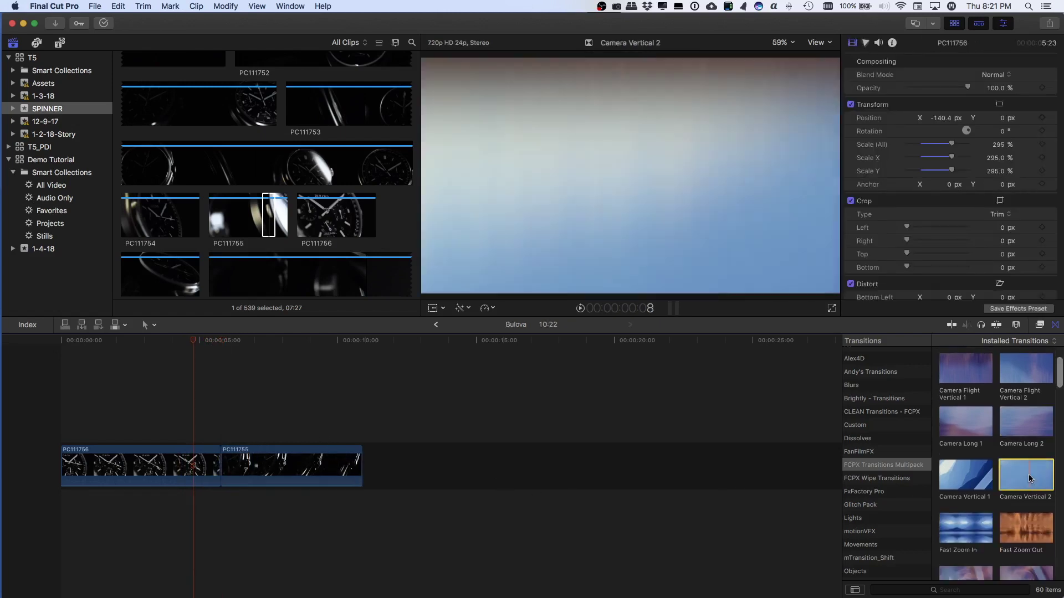
{"action": "left_click_drag", "start_coordinate": [1033, 480], "coordinate": [272, 480]}
{"action": "key", "text": "space"}
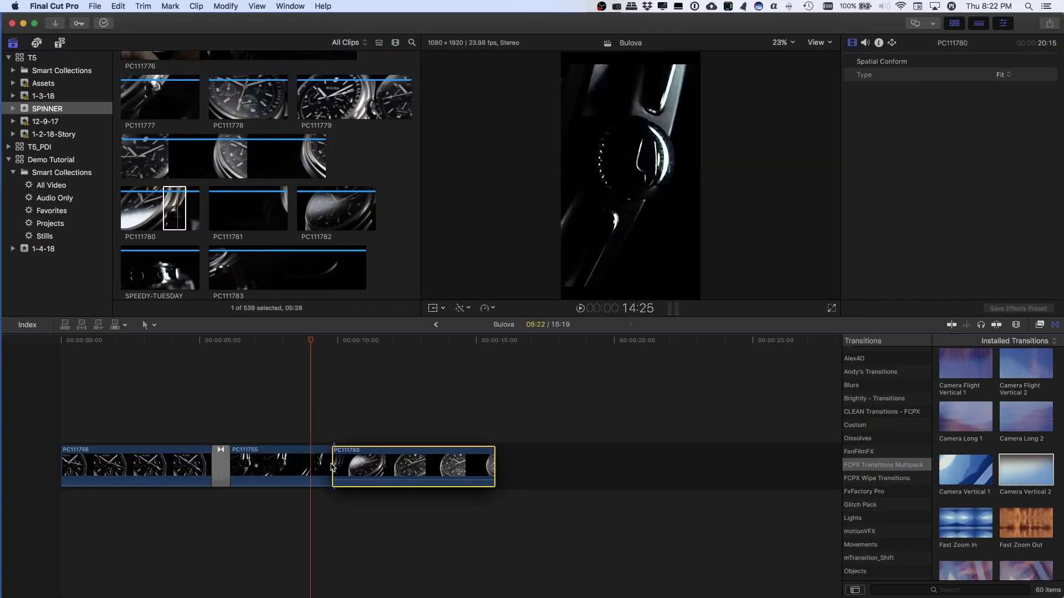
Add clip PC111780 to the end of the story and select it.
{"action": "left_click", "coordinate": [486, 467]}
{"action": "left_click_drag", "start_coordinate": [335, 466], "coordinate": [379, 467]}
{"action": "left_click", "coordinate": [449, 345]}
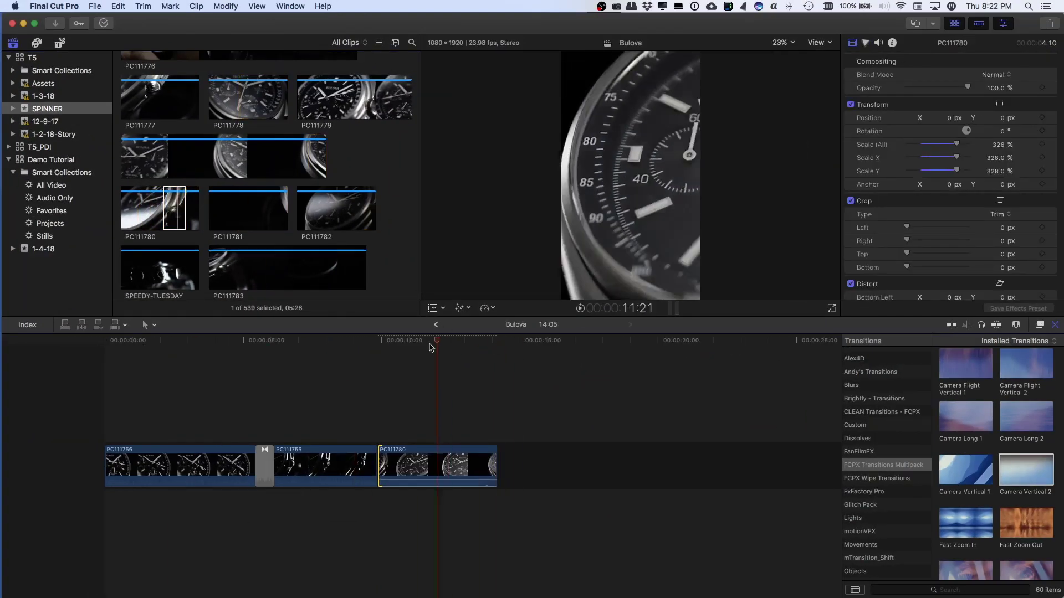
{"action": "left_click", "coordinate": [453, 340]}
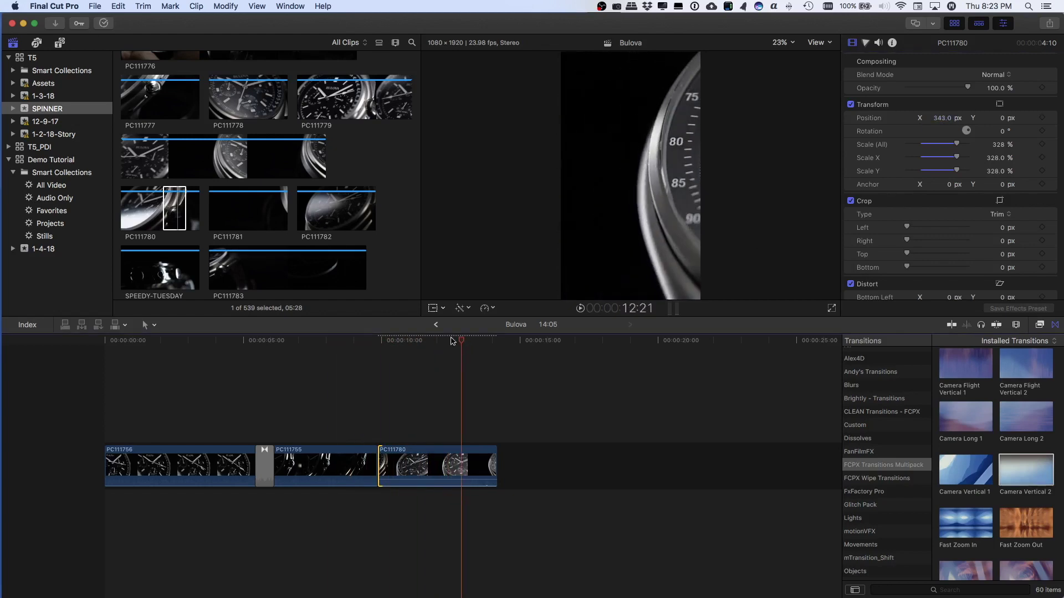
Blade the opening PC111756 clip at the playhead.
{"action": "left_click", "coordinate": [143, 6]}
{"action": "left_click", "coordinate": [153, 18]}
{"action": "left_click", "coordinate": [860, 505]}
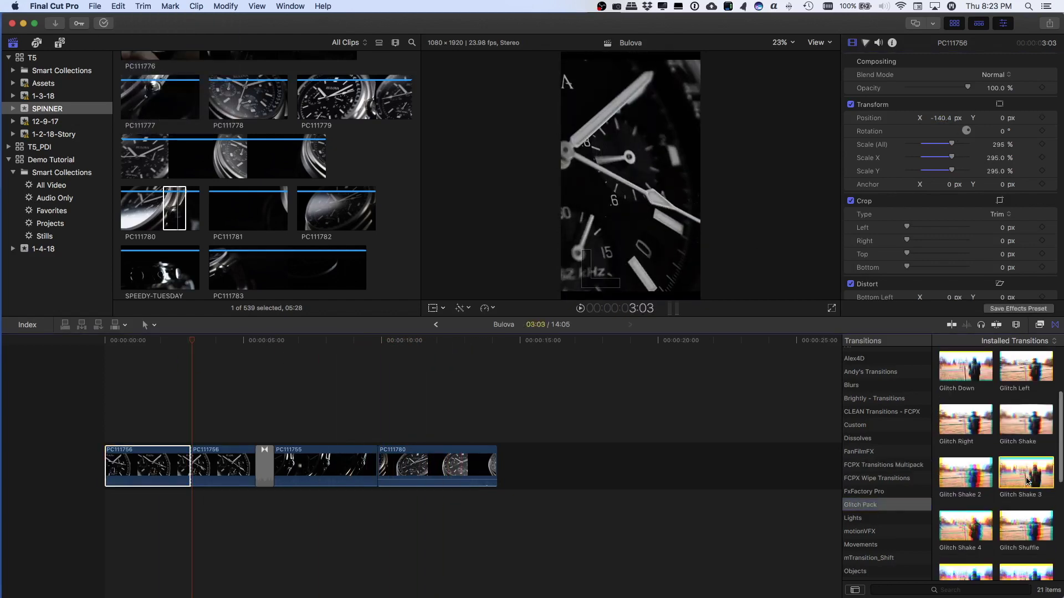
{"action": "left_click", "coordinate": [193, 348]}
{"action": "left_click", "coordinate": [143, 6]}
{"action": "left_click", "coordinate": [152, 18]}
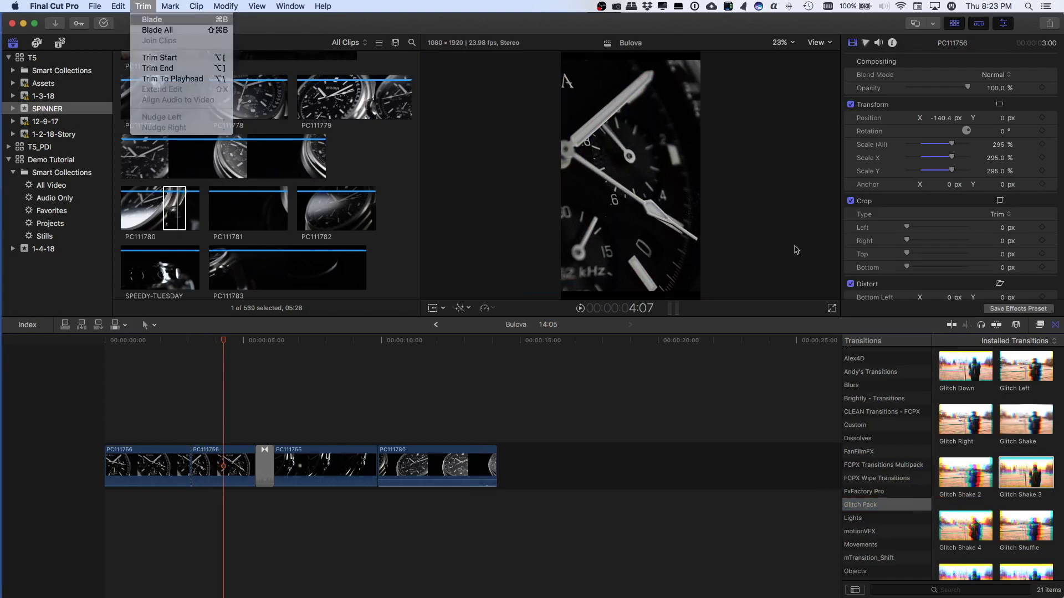
Join the cuts with Glitch Shake 3 transitions, rolling the edit two frames earlier.
{"action": "left_click_drag", "start_coordinate": [1026, 473], "coordinate": [197, 470]}
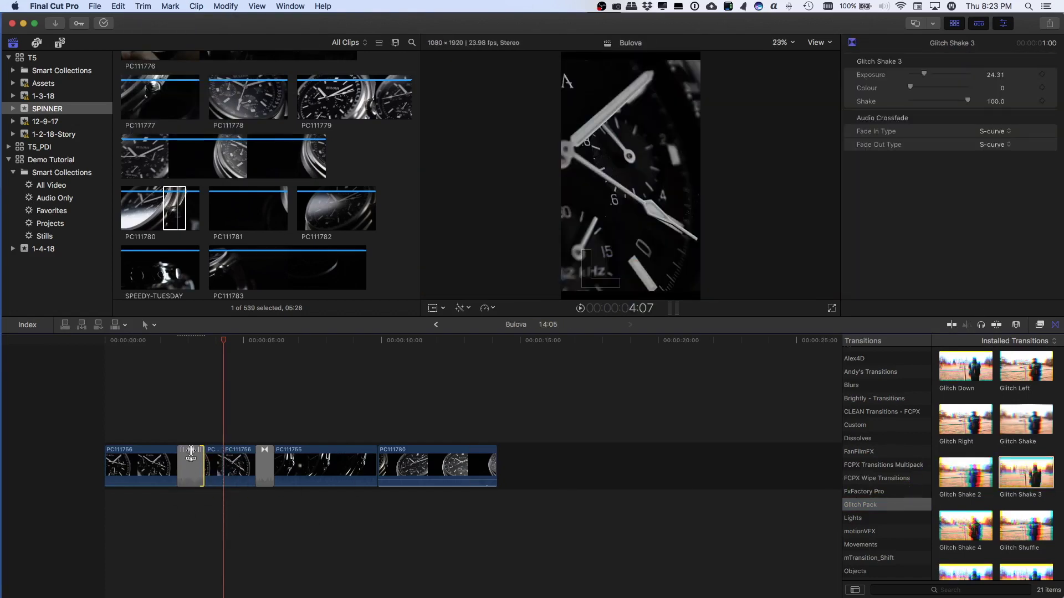
{"action": "left_click", "coordinate": [191, 450]}
{"action": "key", "text": "super+equal"}
{"action": "key", "text": "super+equal"}
{"action": "key", "text": "super+equal"}
{"action": "scroll", "coordinate": [217, 461], "scroll_direction": "left", "scroll_amount": 5}
{"action": "left_click_drag", "start_coordinate": [255, 452], "coordinate": [237, 452]}
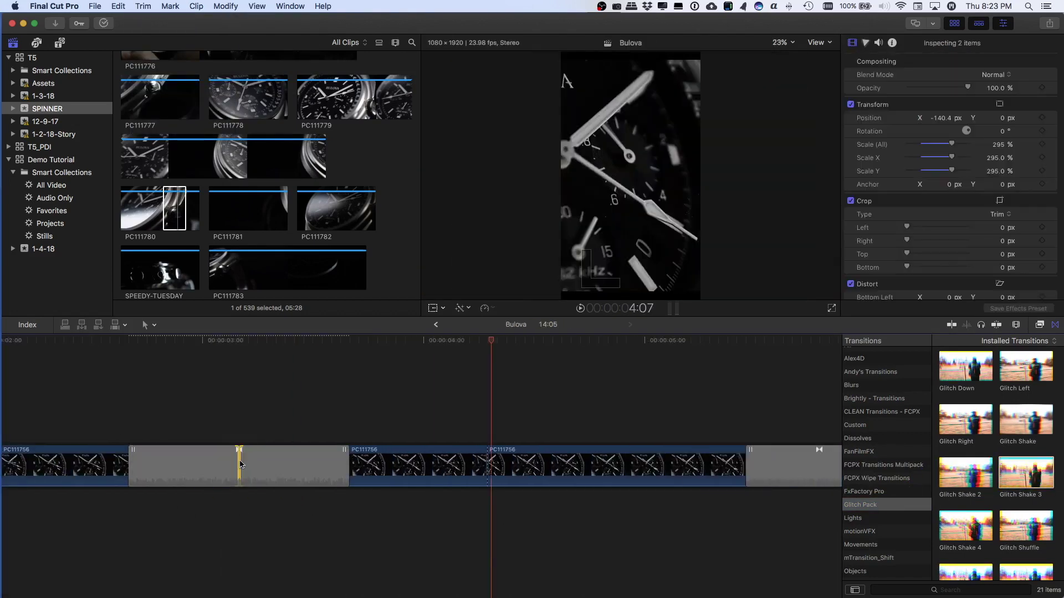
{"action": "left_click", "coordinate": [270, 468]}
{"action": "key", "text": "BackSpace"}
{"action": "double_click", "coordinate": [1022, 477]}
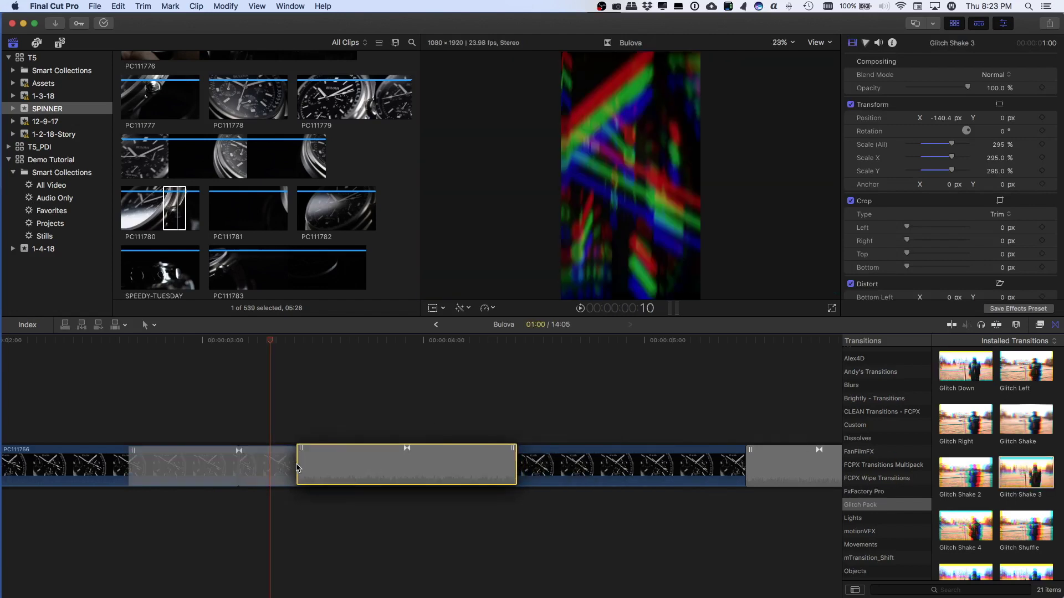
{"action": "left_click_drag", "start_coordinate": [964, 421], "coordinate": [513, 468]}
{"action": "left_click_drag", "start_coordinate": [265, 467], "coordinate": [260, 467]}
Scale the PC111756 clip to 400% and review the sequence from the start.
{"action": "left_click", "coordinate": [311, 467]}
{"action": "left_click_drag", "start_coordinate": [953, 144], "coordinate": [973, 143]}
{"action": "left_click_drag", "start_coordinate": [272, 339], "coordinate": [1, 216]}
{"action": "key", "text": "space"}
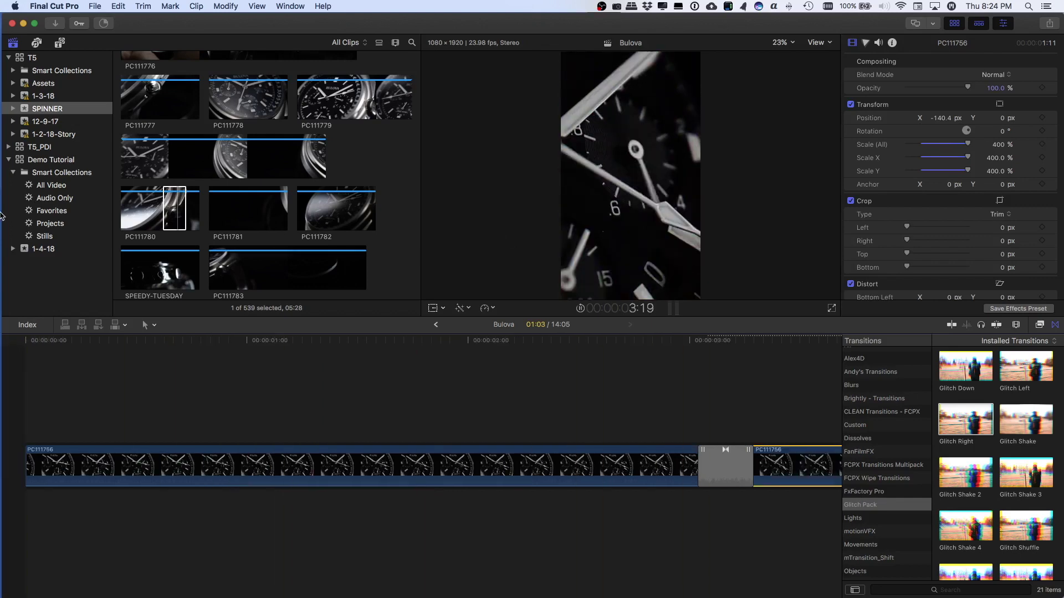
Trim the first clip's start and the last clip's end so the sequence runs 12:13.
{"action": "key", "text": "super+minus"}
{"action": "key", "text": "super+minus"}
{"action": "key", "text": "super+minus"}
{"action": "left_click_drag", "start_coordinate": [27, 470], "coordinate": [61, 470]}
{"action": "left_click_drag", "start_coordinate": [60, 341], "coordinate": [421, 339]}
{"action": "left_click_drag", "start_coordinate": [416, 465], "coordinate": [405, 465]}
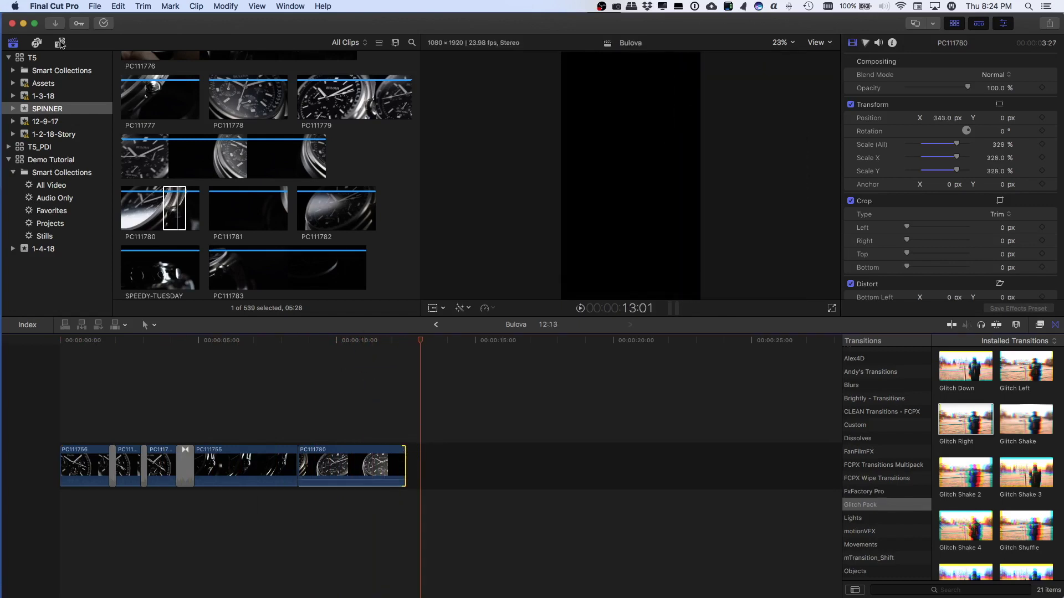
{"action": "left_click", "coordinate": [60, 43]}
{"action": "scroll", "coordinate": [63, 104], "scroll_direction": "up", "scroll_amount": 4}
Clear the title search and browse to the animated typography title pack.
{"action": "scroll", "coordinate": [64, 104], "scroll_direction": "up", "scroll_amount": 3}
{"action": "left_click", "coordinate": [69, 143]}
{"action": "scroll", "coordinate": [71, 148], "scroll_direction": "up", "scroll_amount": 4}
{"action": "left_click", "coordinate": [410, 60]}
{"action": "scroll", "coordinate": [133, 171], "scroll_direction": "down", "scroll_amount": 5}
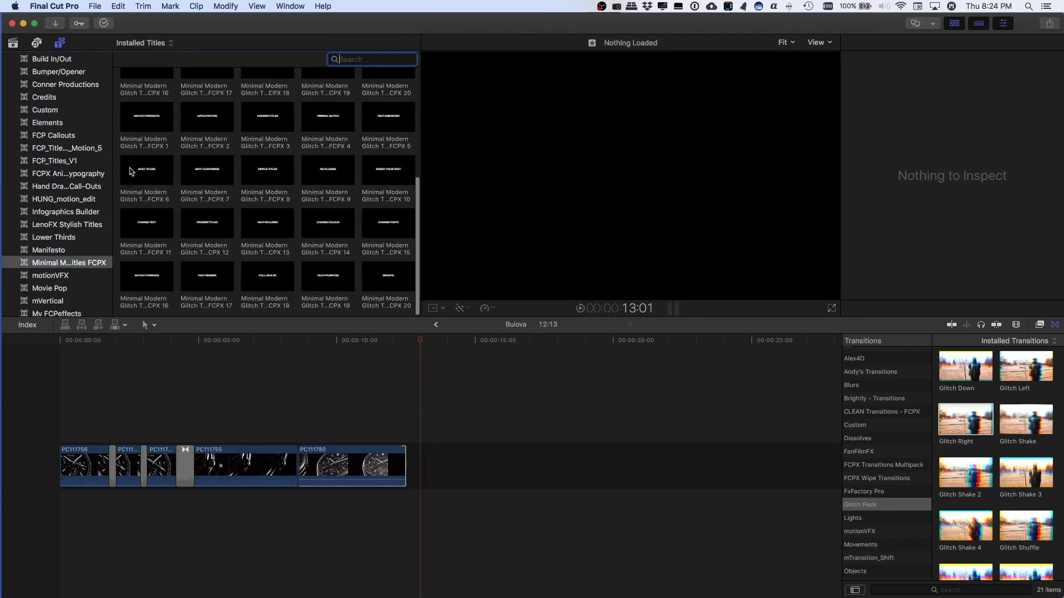
{"action": "left_click", "coordinate": [82, 174]}
{"action": "left_click", "coordinate": [138, 133]}
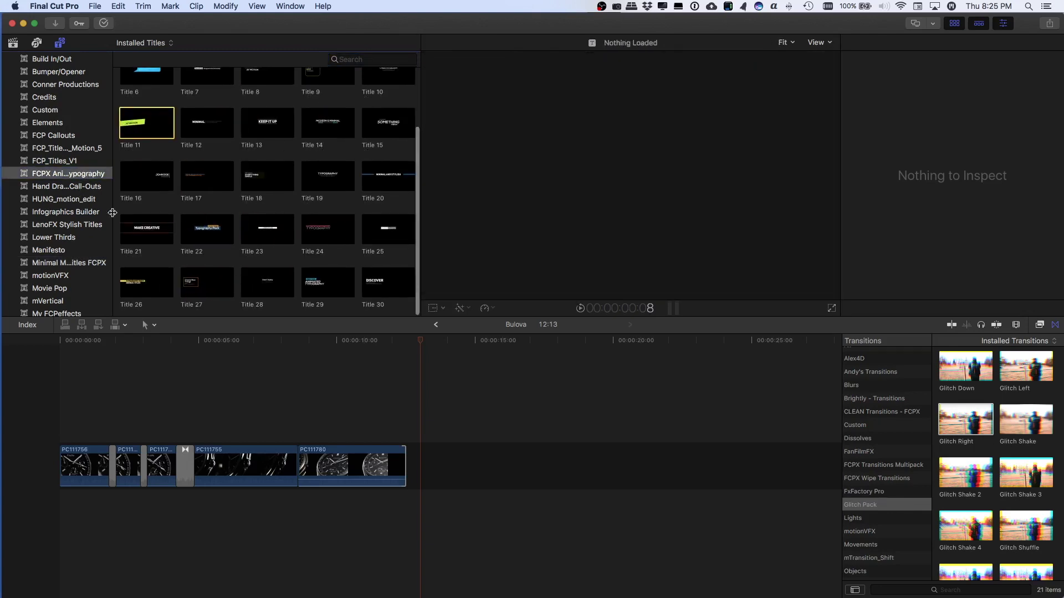
Place Title 27's Create New Things text above PC111780, reposition it, then delete it.
{"action": "left_click_drag", "start_coordinate": [206, 282], "coordinate": [327, 437]}
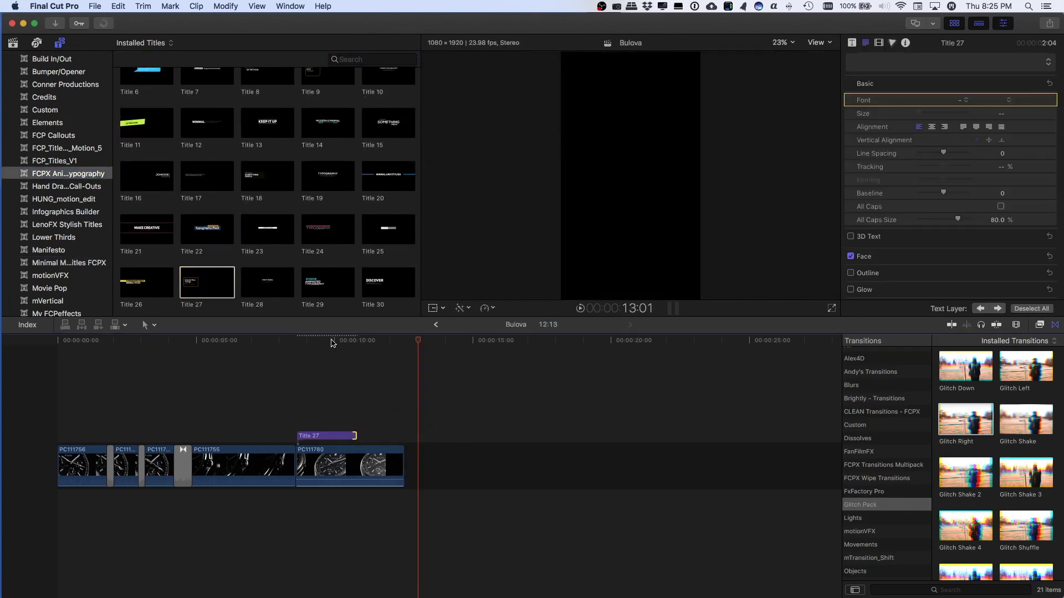
{"action": "mouse_move", "coordinate": [296, 341]}
{"action": "left_mouse_down"}
{"action": "mouse_move", "coordinate": [287, 341]}
{"action": "mouse_move", "coordinate": [404, 342]}
{"action": "mouse_move", "coordinate": [303, 342]}
{"action": "left_mouse_up"}
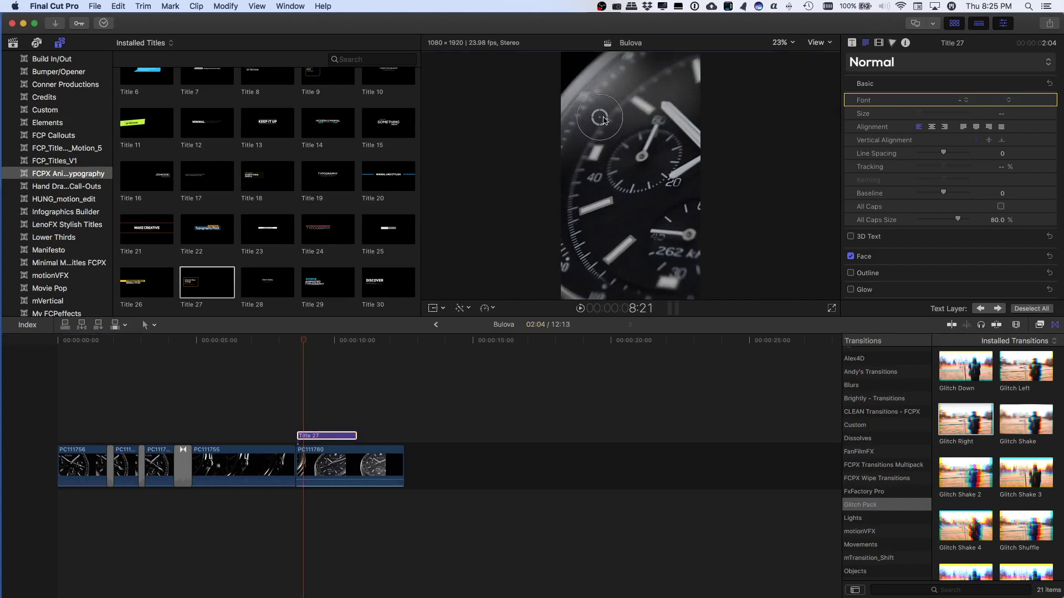
{"action": "left_click_drag", "start_coordinate": [304, 344], "coordinate": [357, 349]}
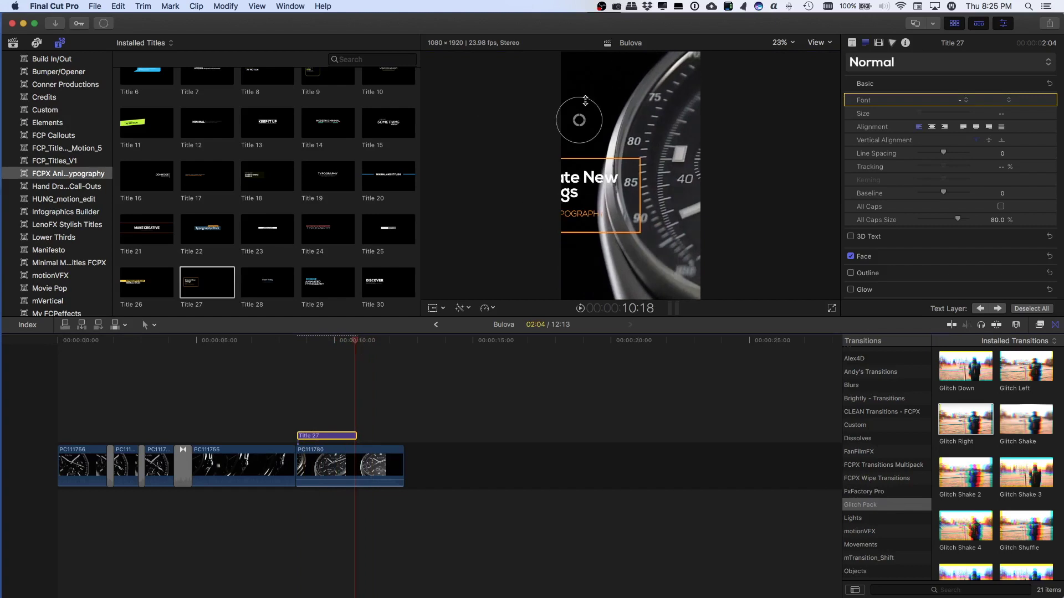
{"action": "left_click_drag", "start_coordinate": [579, 120], "coordinate": [630, 52]}
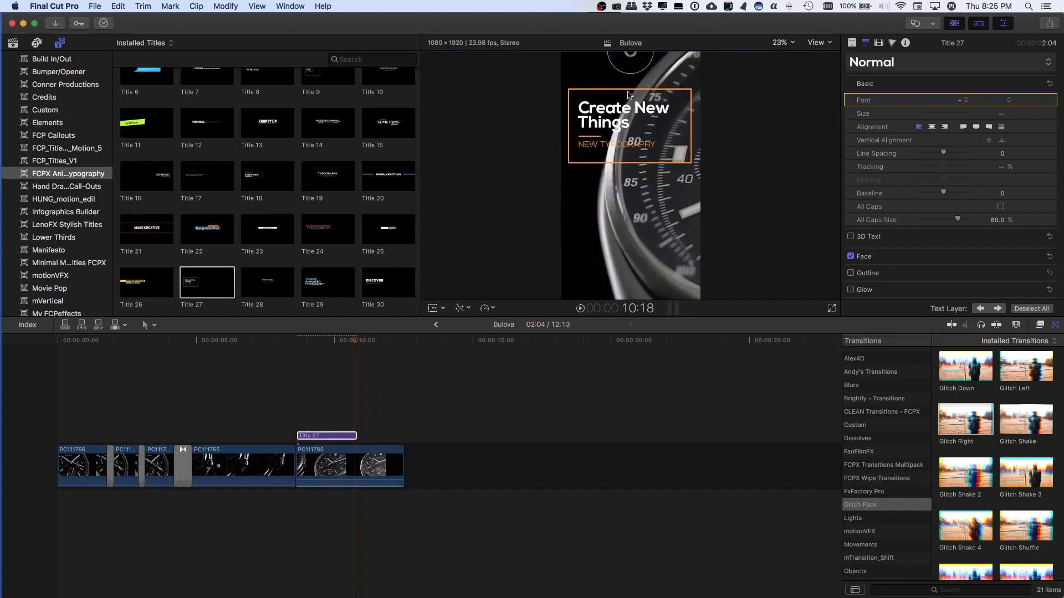
{"action": "left_click_drag", "start_coordinate": [626, 61], "coordinate": [634, 83]}
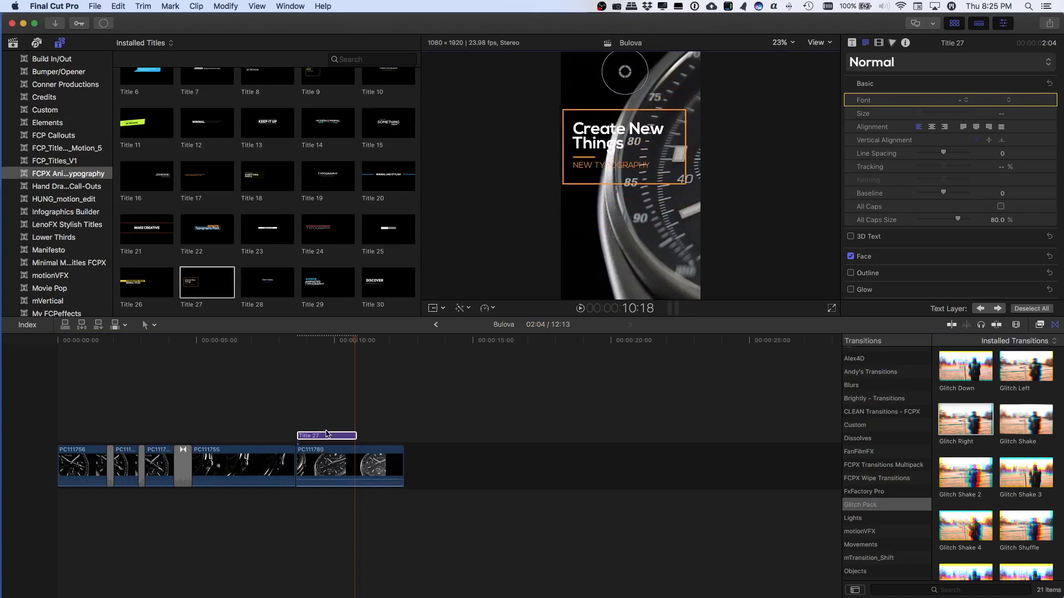
{"action": "left_click", "coordinate": [327, 436]}
{"action": "key", "text": "Delete"}
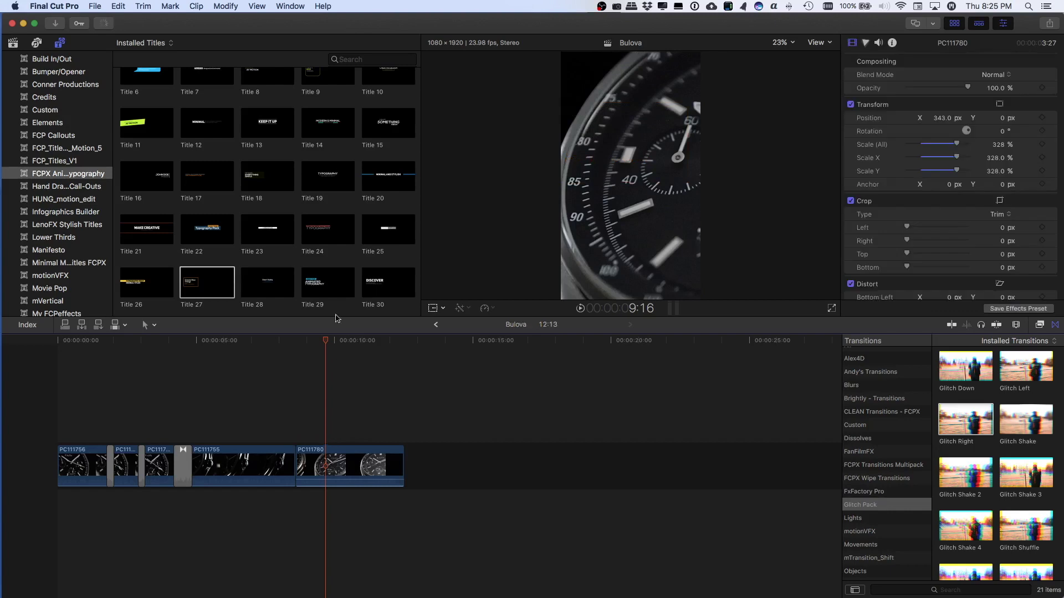
Place Title 18 above the last clip with text TODAY'S LATEST POST / BULOVA APOLLO15.
{"action": "left_click_drag", "start_coordinate": [282, 181], "coordinate": [317, 432]}
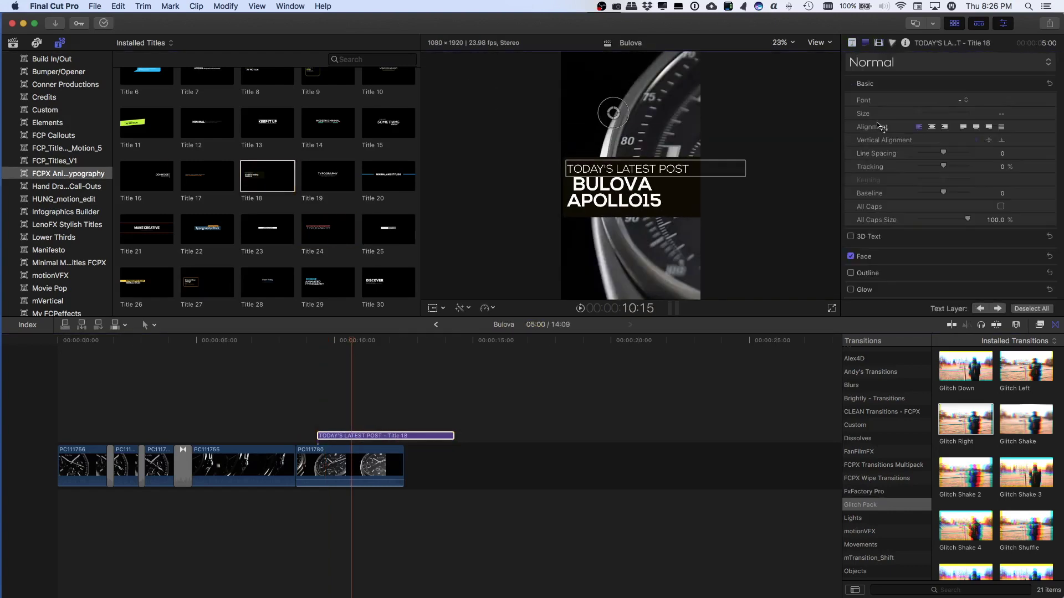
{"action": "left_click", "coordinate": [999, 166]}
{"action": "key", "text": "Escape"}
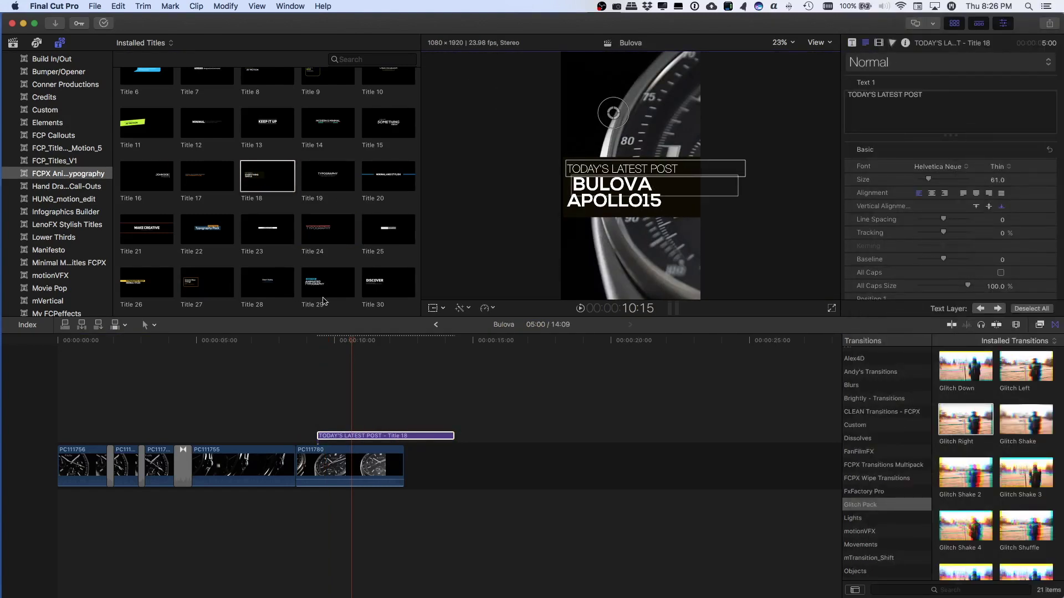
{"action": "mouse_move", "coordinate": [353, 340]}
{"action": "left_mouse_down"}
{"action": "mouse_move", "coordinate": [244, 342]}
{"action": "mouse_move", "coordinate": [68, 475]}
{"action": "mouse_move", "coordinate": [431, 356]}
{"action": "mouse_move", "coordinate": [408, 343]}
{"action": "mouse_move", "coordinate": [363, 346]}
{"action": "left_mouse_up"}
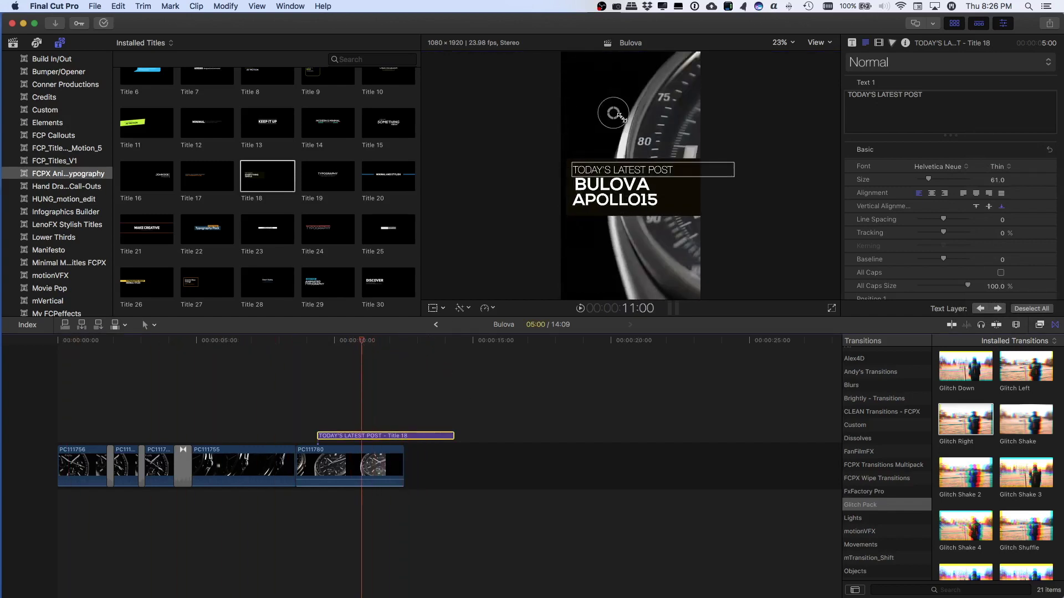
Resize and position the title in the frame, and shorten it by 1:23 to 3:01.
{"action": "left_click_drag", "start_coordinate": [624, 122], "coordinate": [607, 84]}
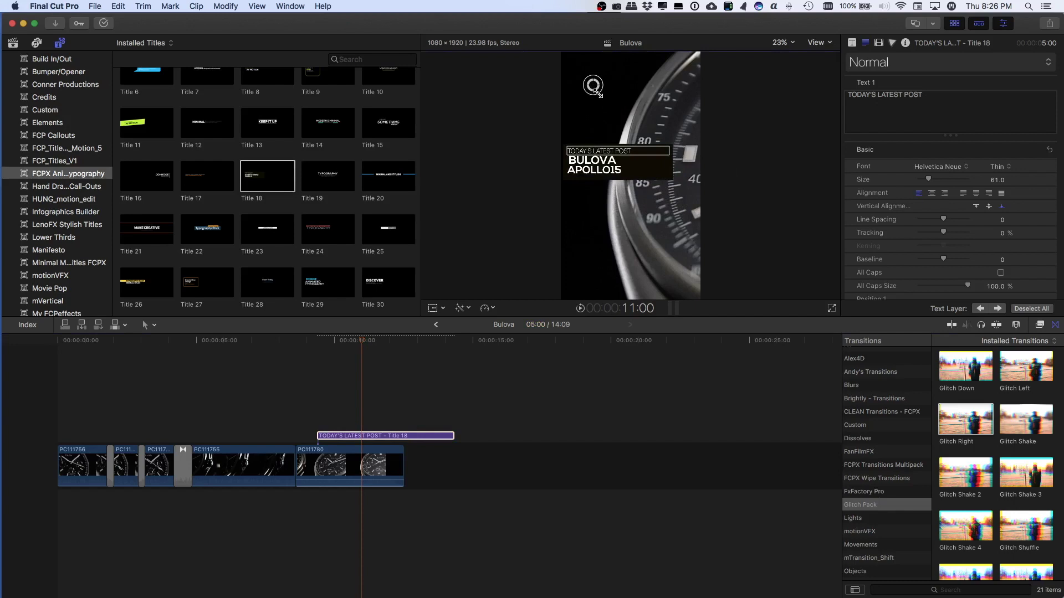
{"action": "left_click_drag", "start_coordinate": [596, 88], "coordinate": [597, 21]}
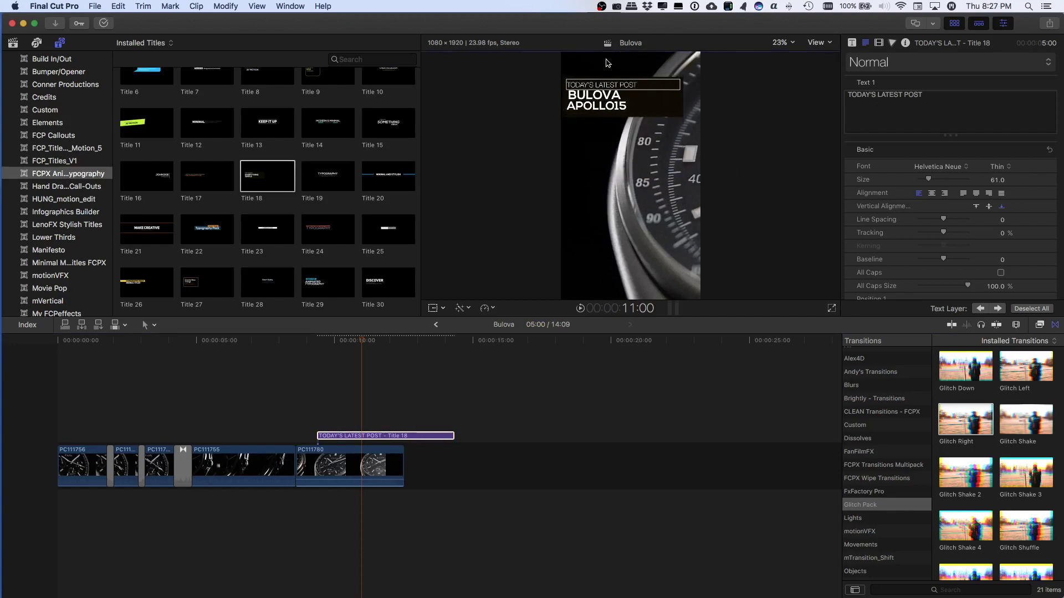
{"action": "key", "text": "super+z"}
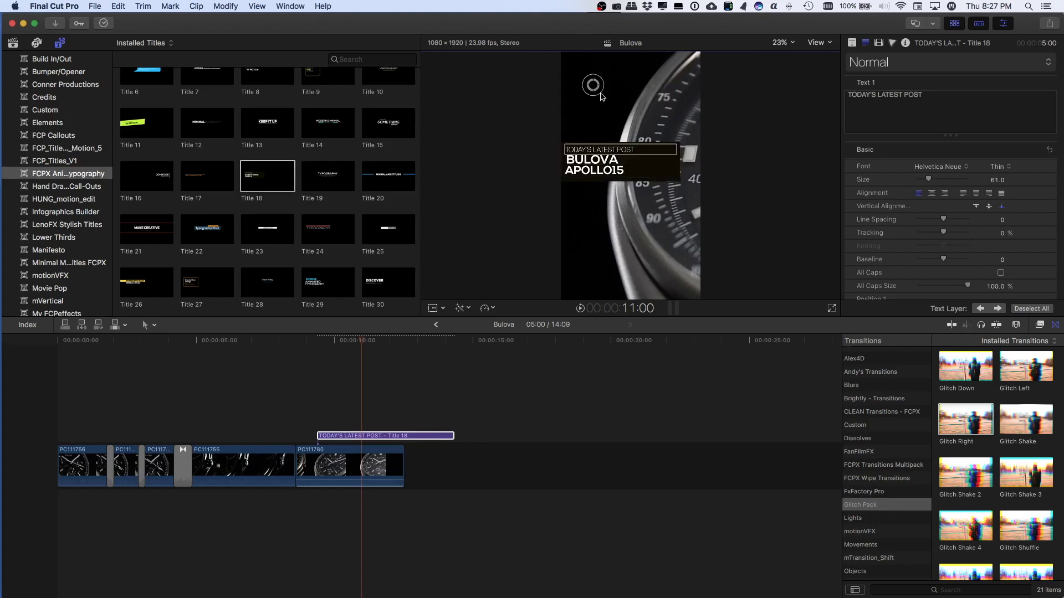
{"action": "left_click_drag", "start_coordinate": [597, 90], "coordinate": [604, 98]}
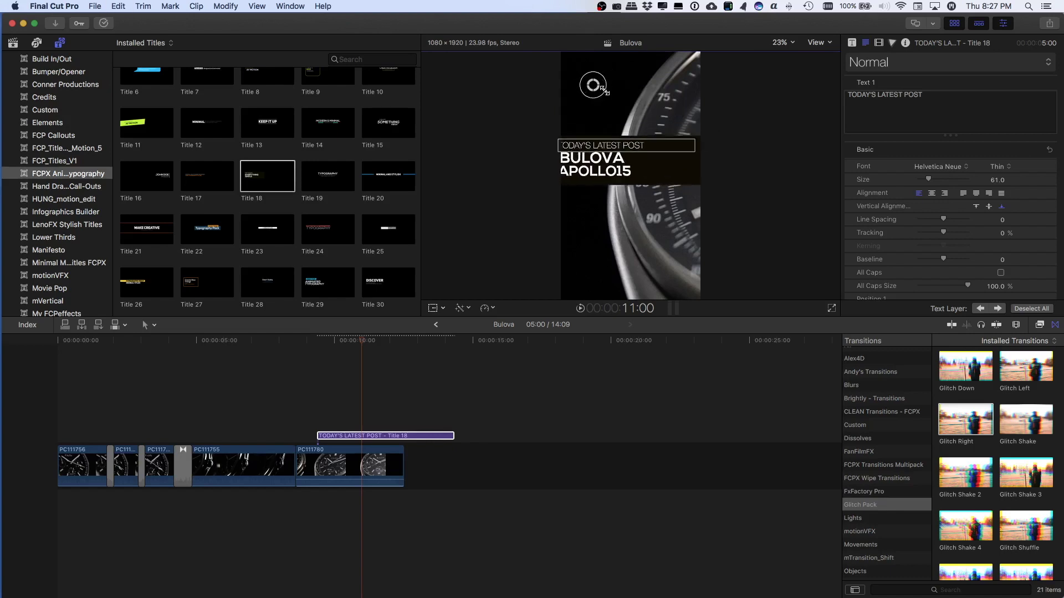
{"action": "left_click_drag", "start_coordinate": [602, 87], "coordinate": [592, 84]}
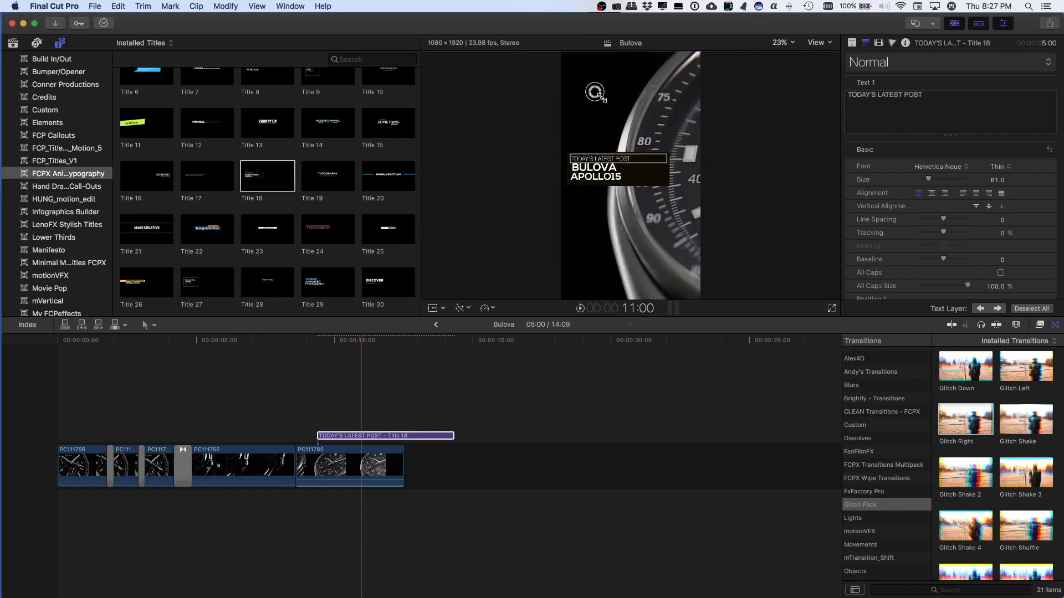
{"action": "left_click_drag", "start_coordinate": [602, 98], "coordinate": [606, 102]}
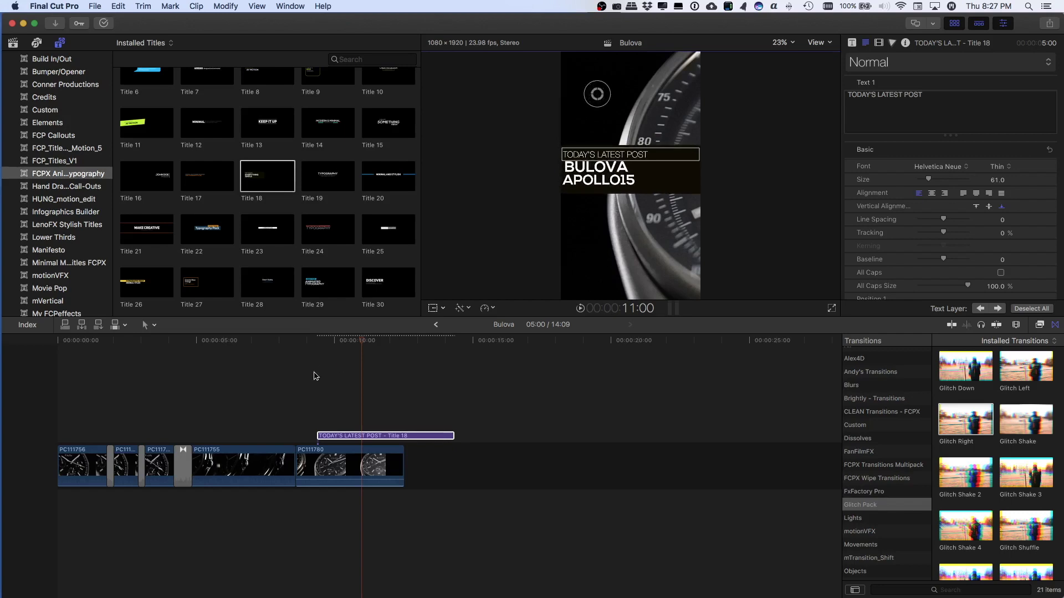
{"action": "left_click_drag", "start_coordinate": [363, 343], "coordinate": [295, 343]}
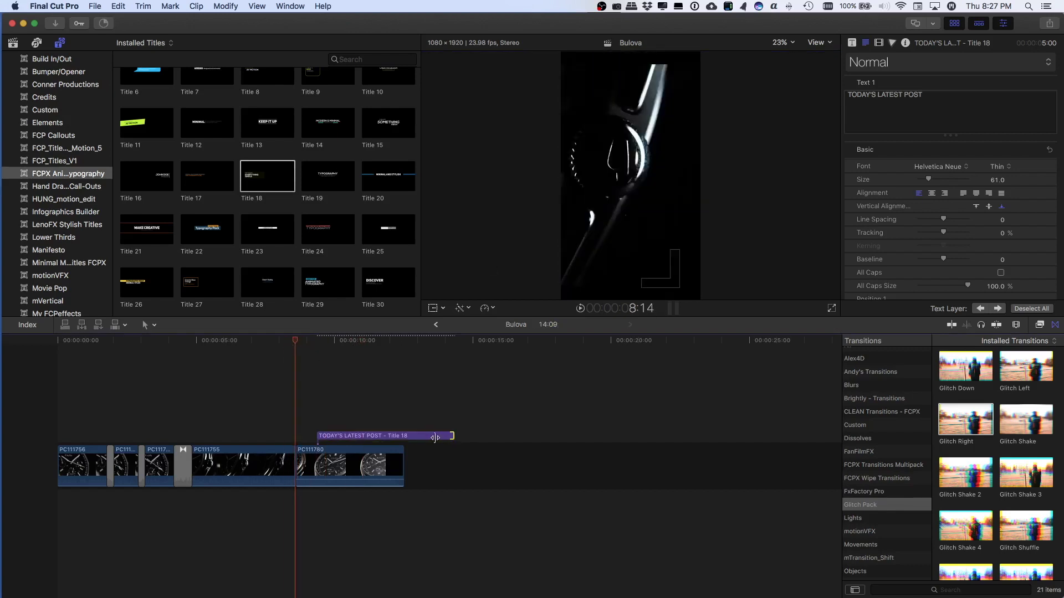
{"action": "left_click_drag", "start_coordinate": [435, 438], "coordinate": [400, 438]}
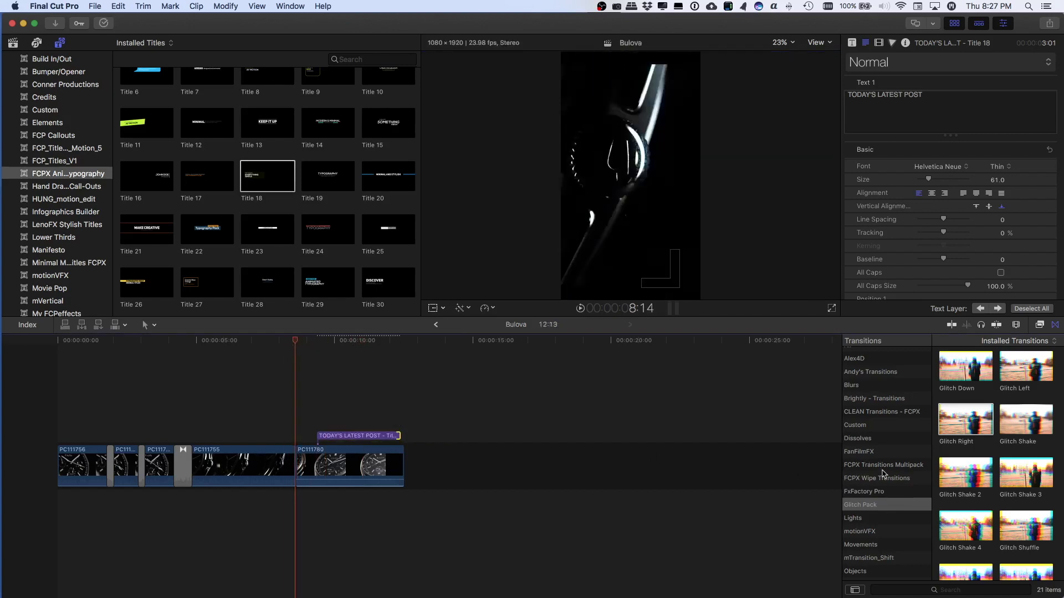